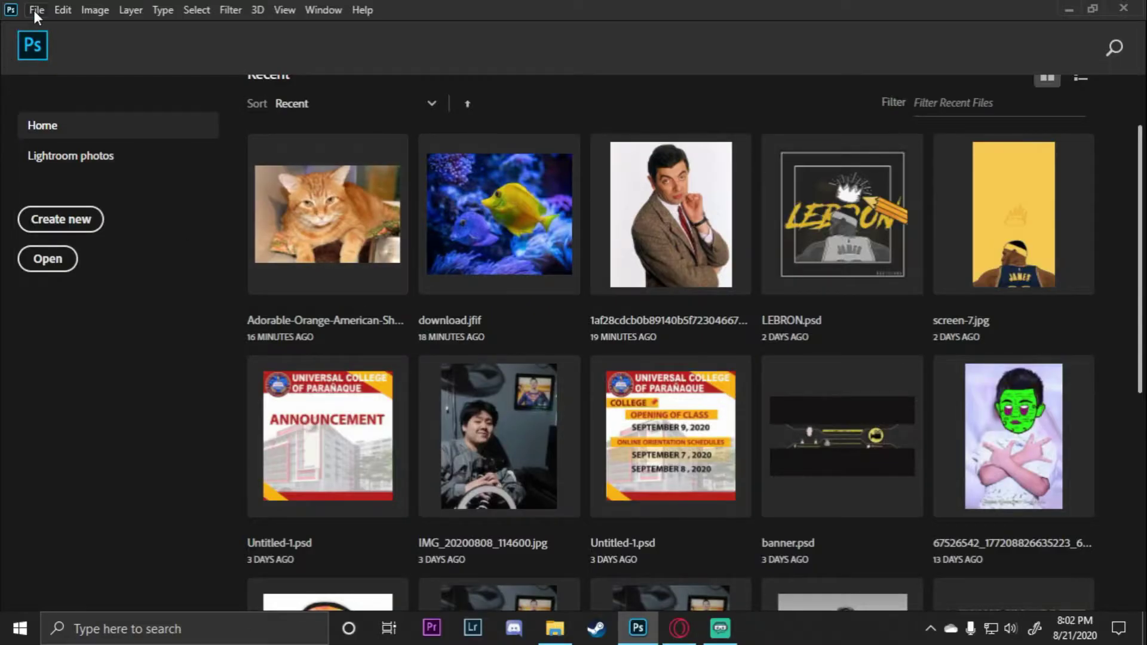
# - Create a blank 750×750 px, 72 ppi document, renaming Untitled-1 to Sample
pyautogui.click(34, 10)
pyautogui.moveTo(62, 9)
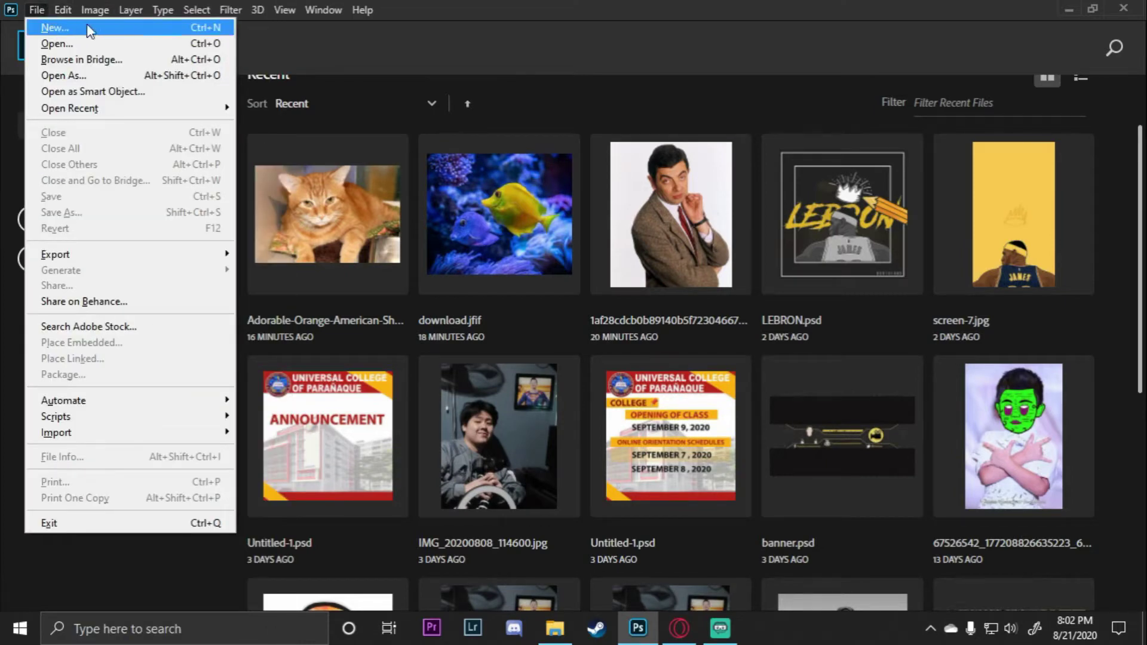
pyautogui.click(55, 28)
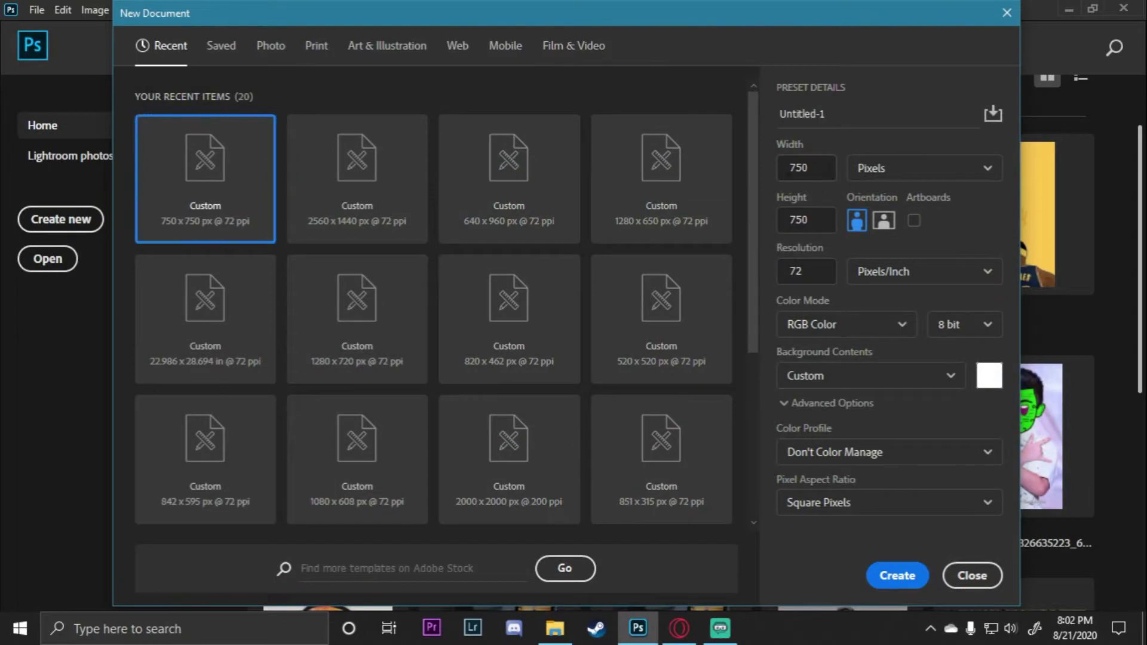
pyautogui.click(818, 220)
pyautogui.click(818, 274)
pyautogui.click(909, 167)
pyautogui.click(910, 165)
pyautogui.click(883, 113)
pyautogui.hotkey('ctrl', 'a')
pyautogui.write('S')
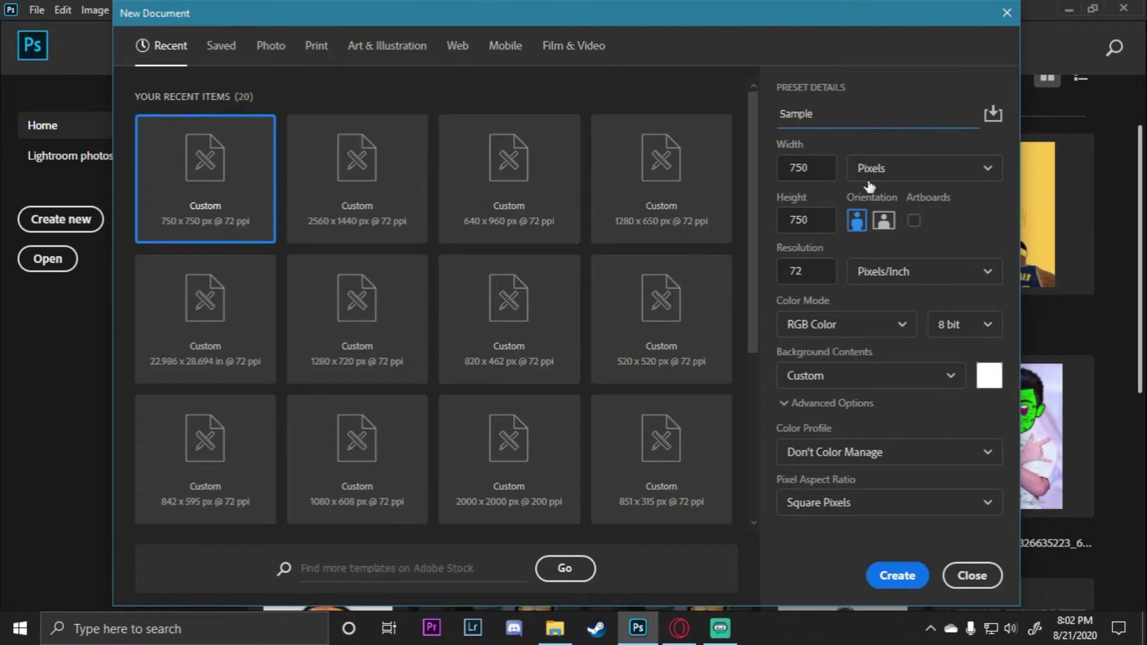
pyautogui.click(897, 575)
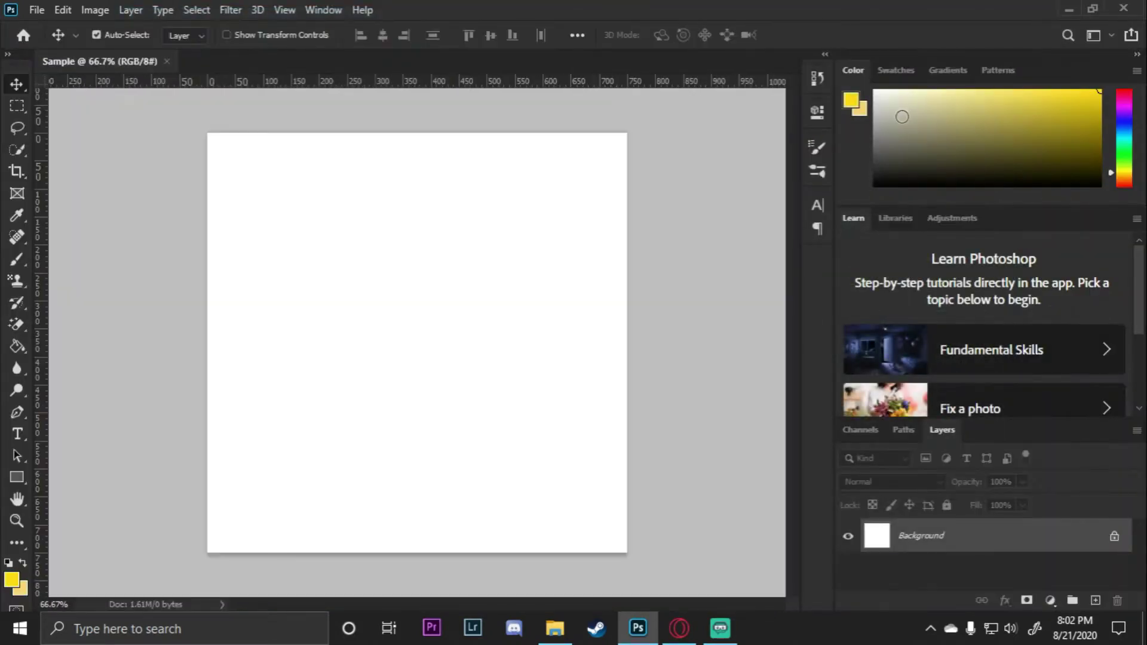
# - Unlock the Background layer so it becomes editable Layer 0
pyautogui.hotkey('ctrl', '-')
pyautogui.hotkey('ctrl', '+')
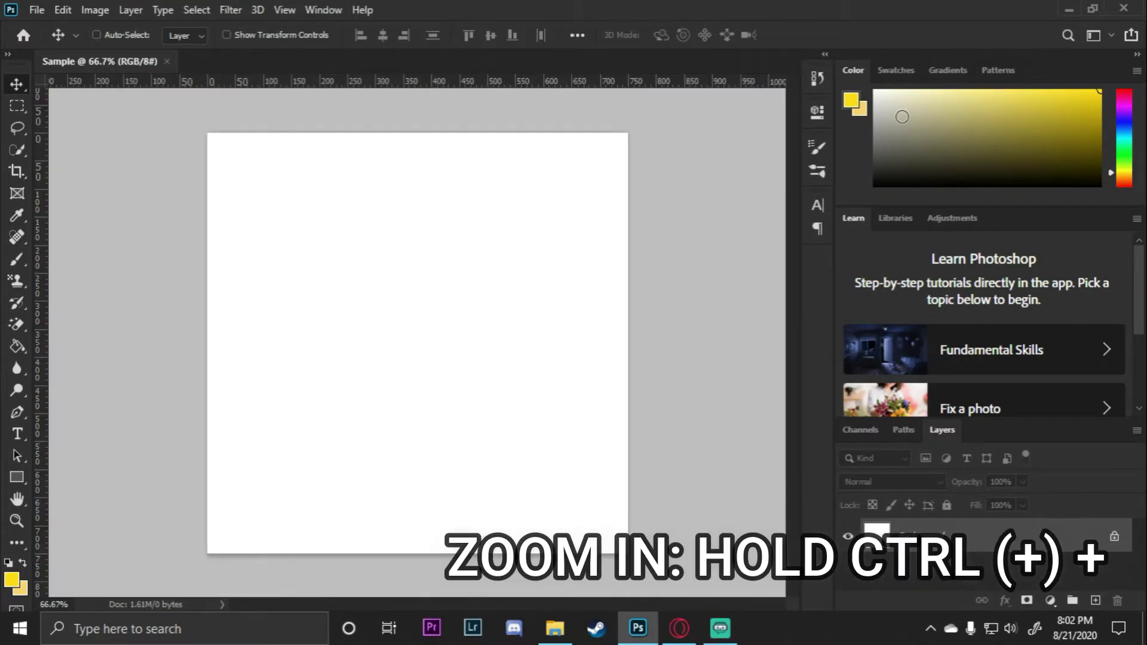
pyautogui.hotkey('ctrl', '-')
pyautogui.hotkey('ctrl', '+')
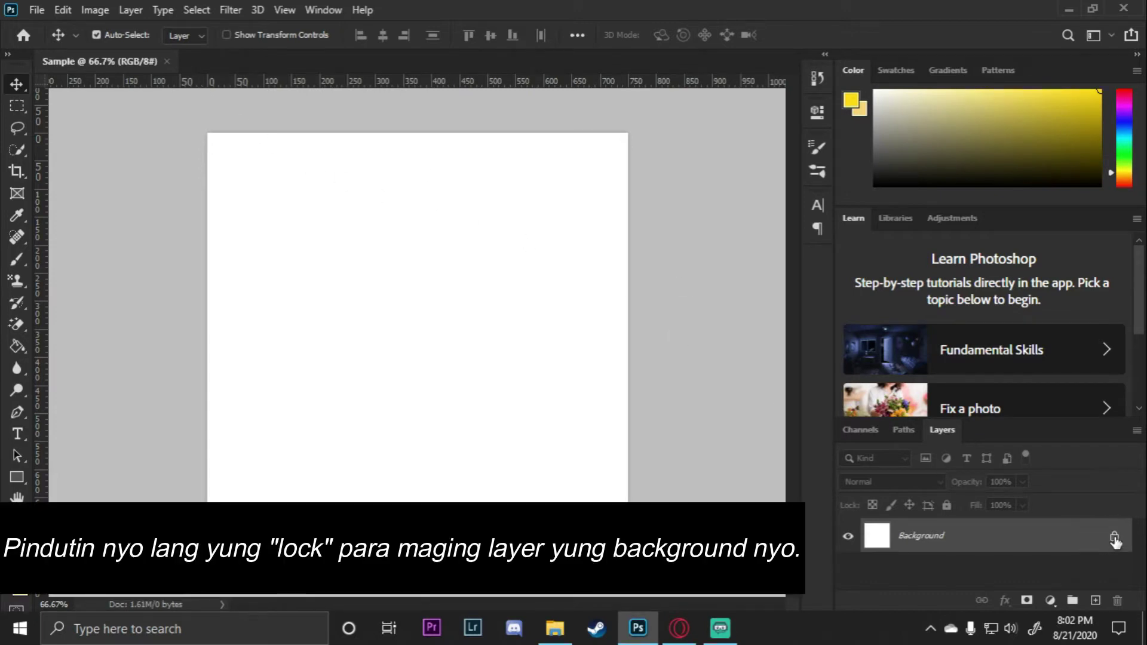
pyautogui.click(1114, 536)
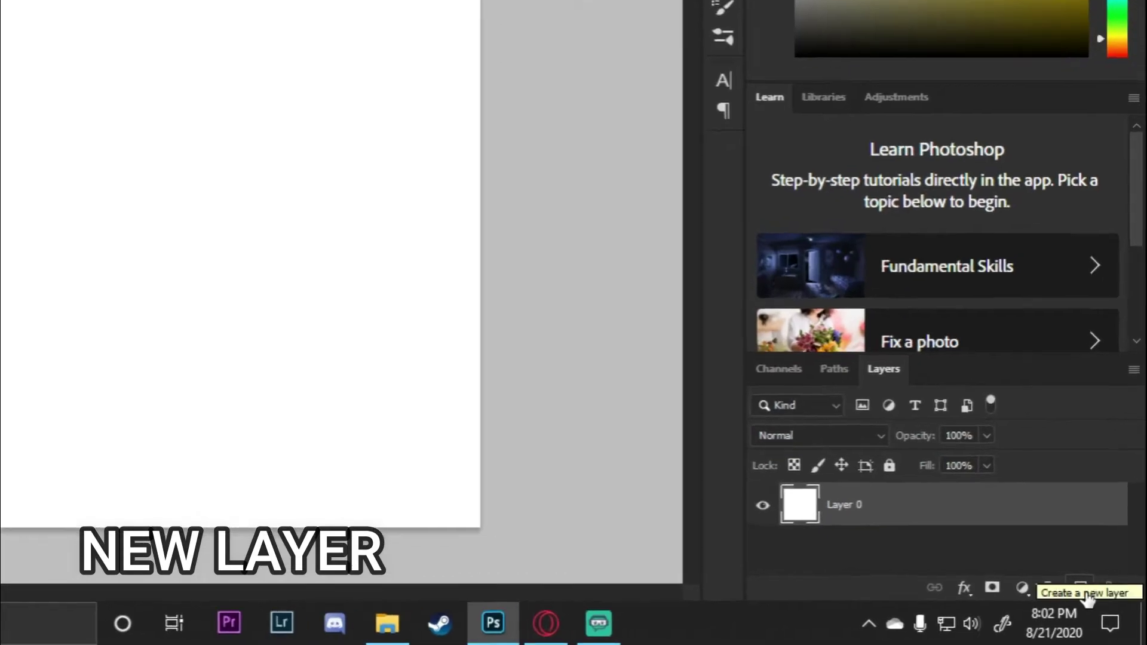
# - Add several new empty transparent layers above Layer 0
pyautogui.click(1096, 601)
pyautogui.click(1066, 580)
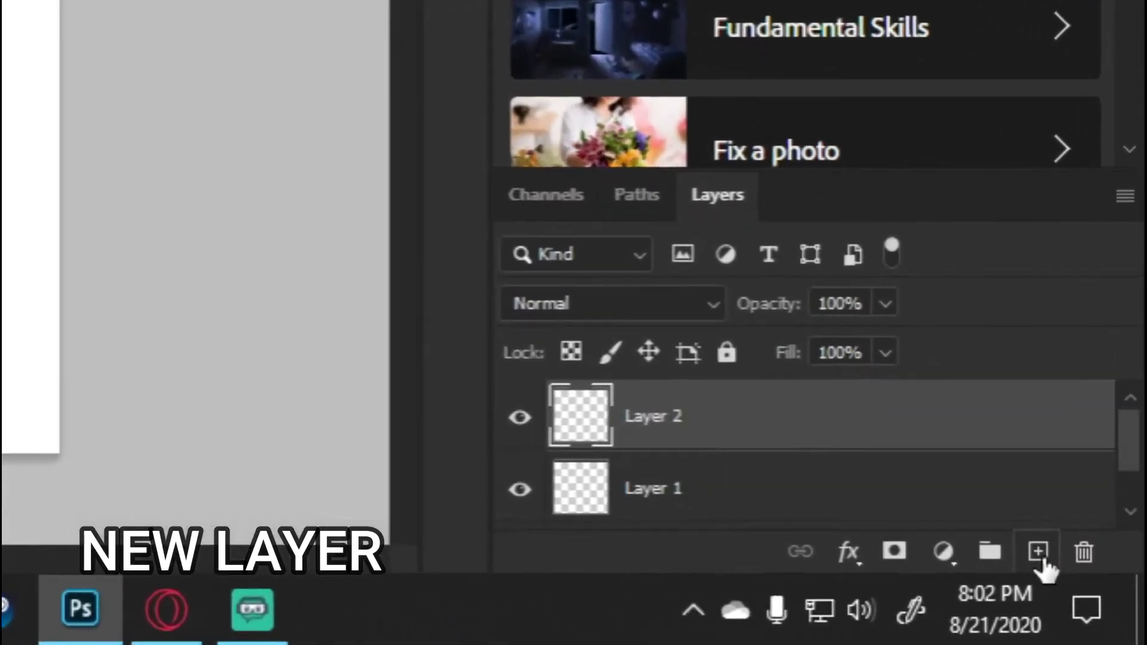
pyautogui.click(1096, 601)
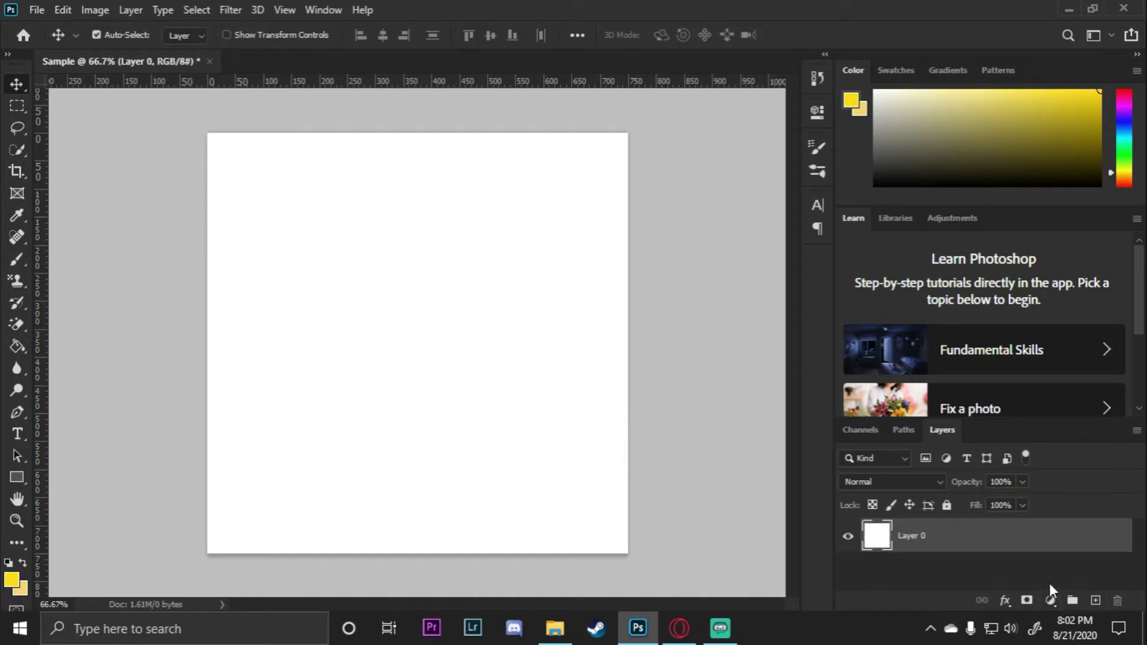
pyautogui.click(1096, 600)
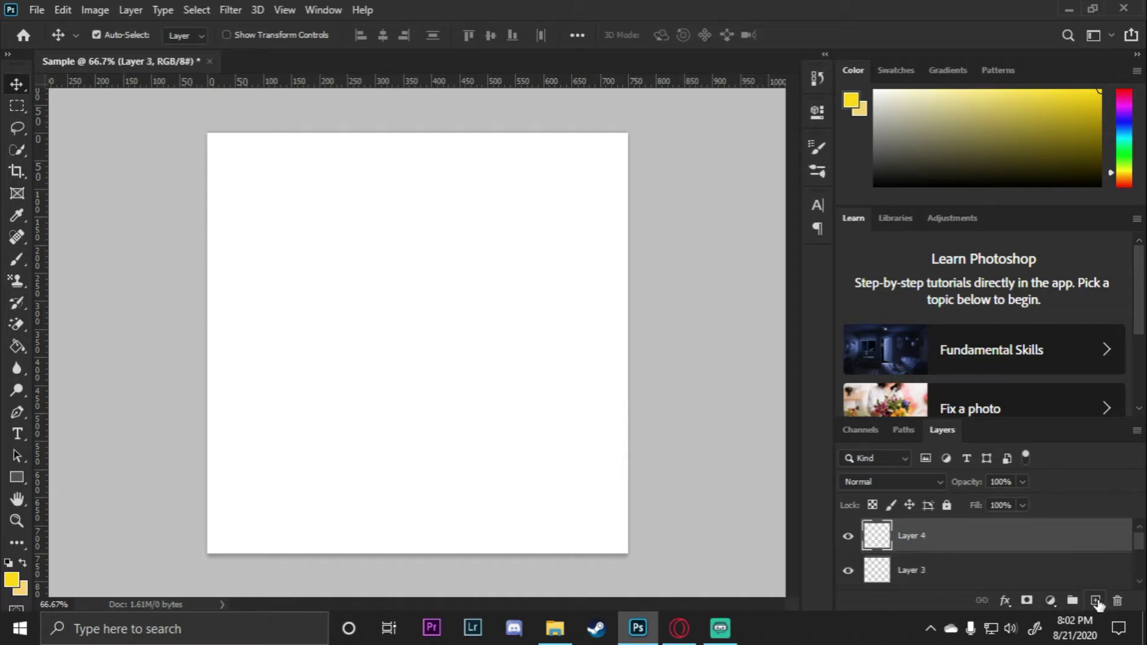
pyautogui.click(1096, 600)
pyautogui.click(1096, 601)
# - Select Layer 1 through Layer 9 and group them with Ctrl+G
pyautogui.scroll(-1, 938, 558)
pyautogui.click(931, 550)
pyautogui.scroll(-5, 942, 556)
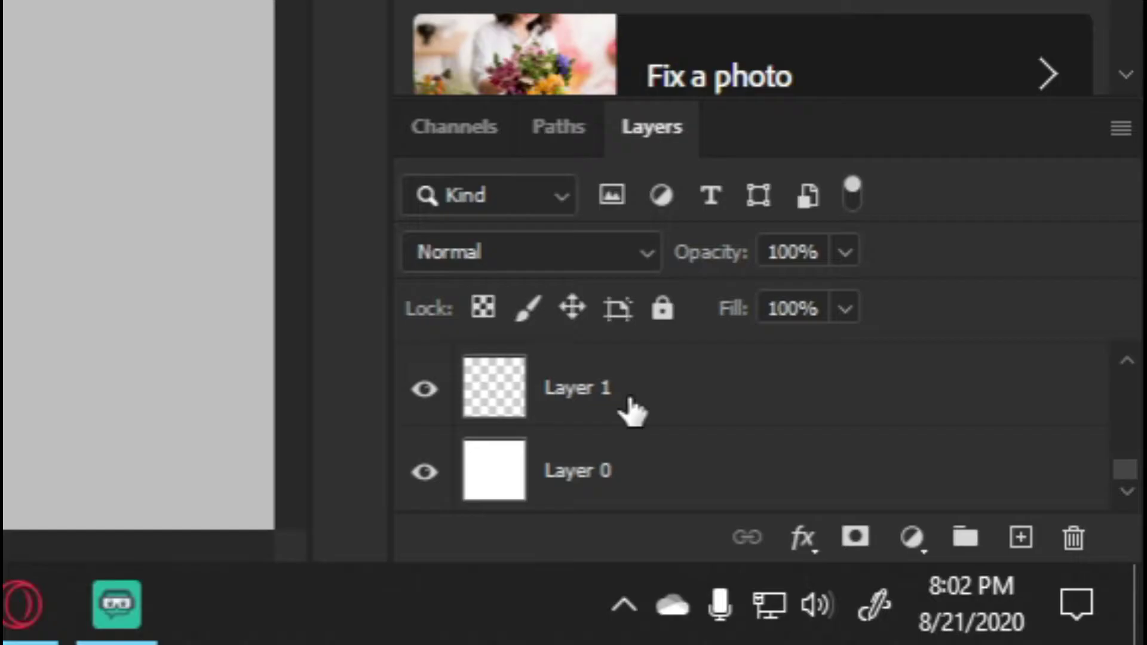
pyautogui.click(944, 553)
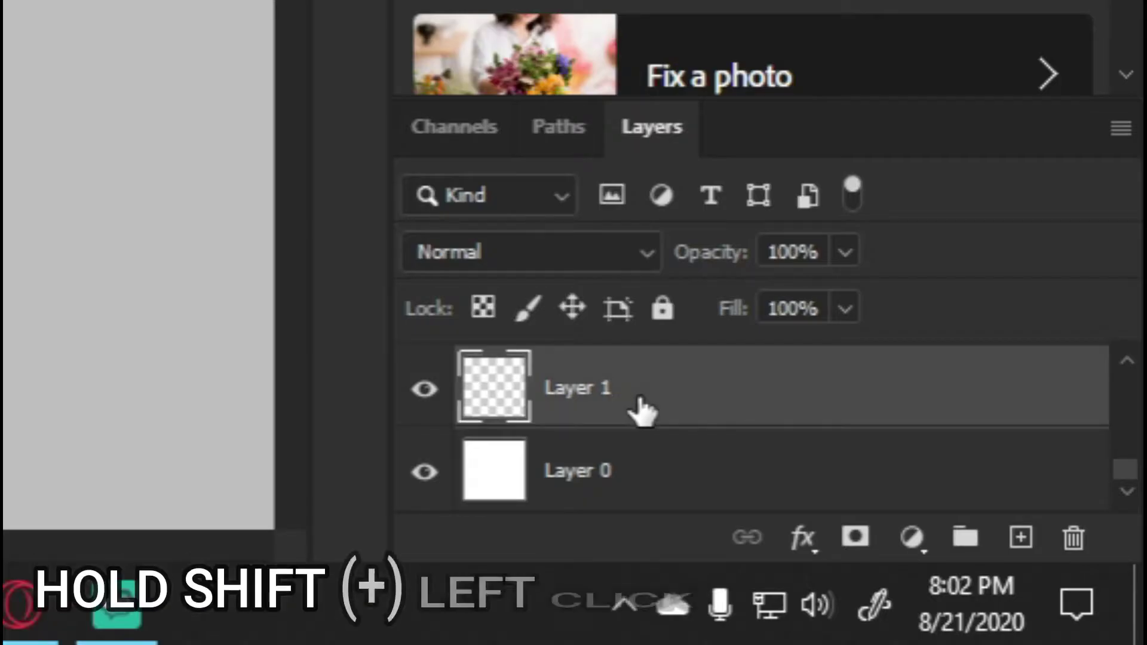
pyautogui.scroll(3, 943, 554)
pyautogui.scroll(3, 944, 553)
pyautogui.keyDown('shift'); pyautogui.click(650, 387); pyautogui.keyUp('shift')
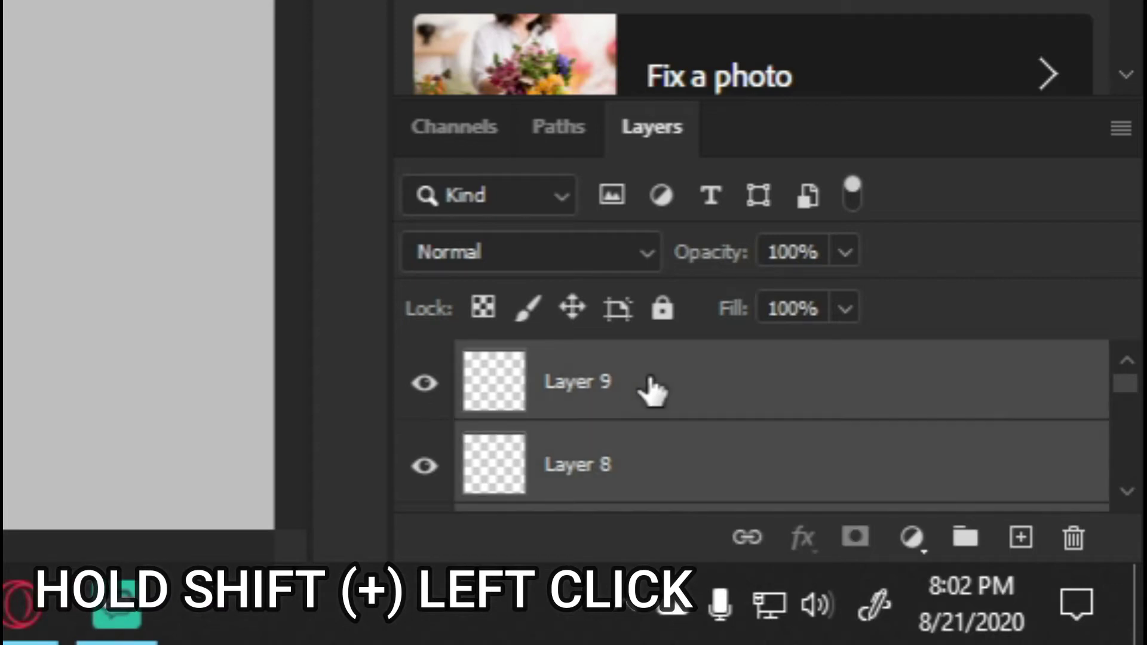
pyautogui.hotkey('ctrl', 'g')
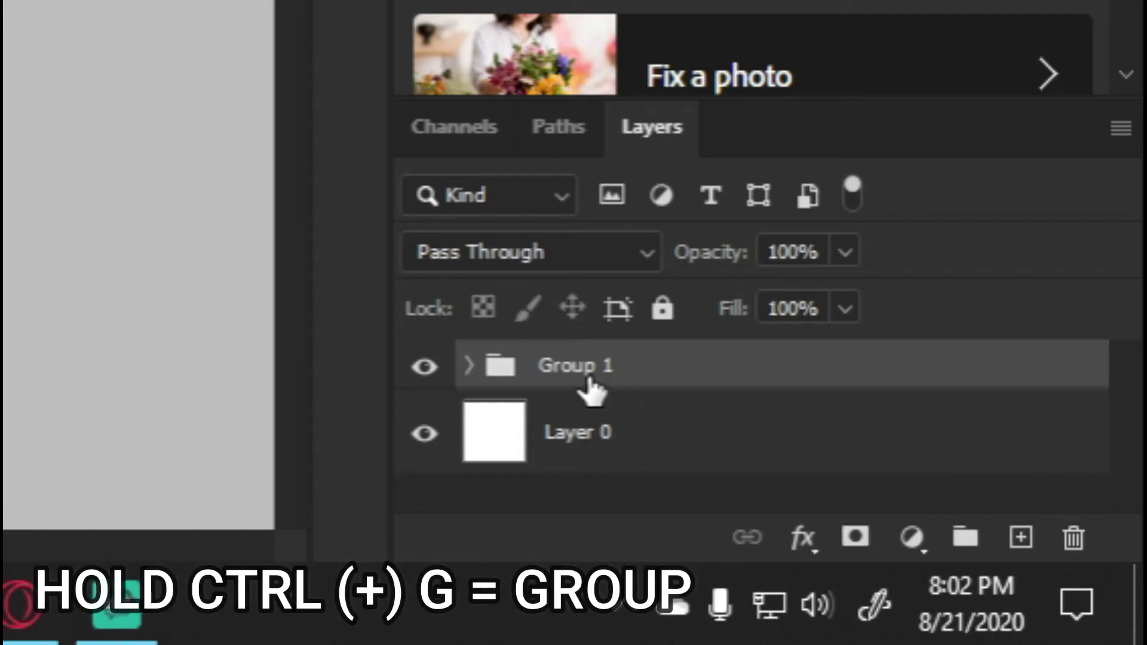
# - Rename Group 1 to 'sample group'
pyautogui.doubleClick(600, 366)
pyautogui.write('sample')
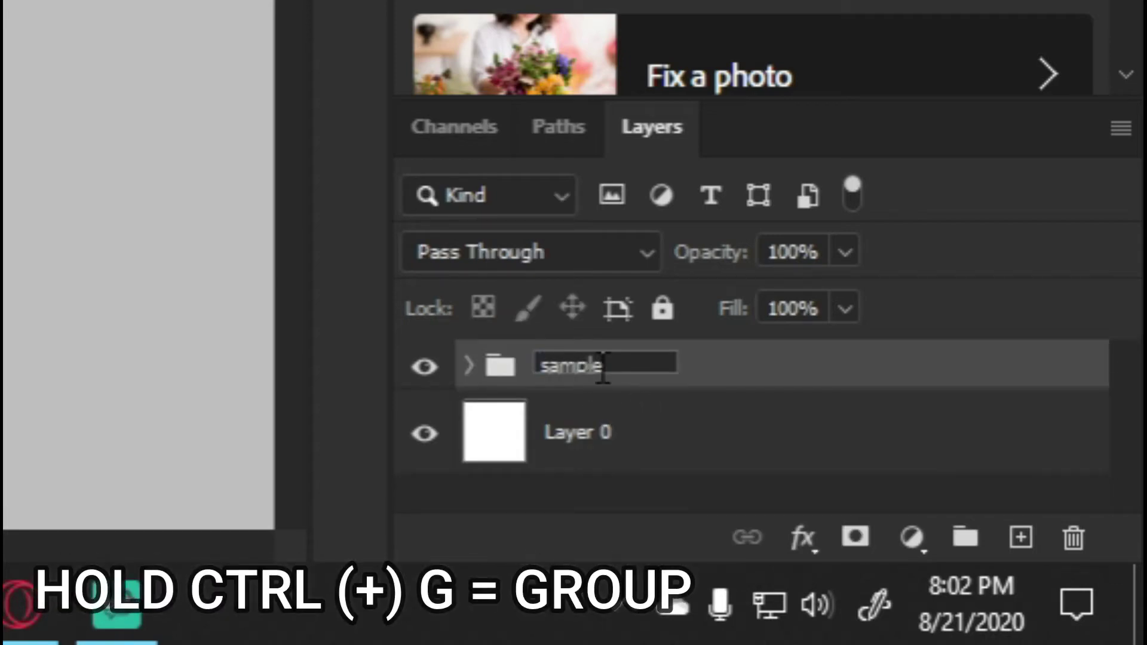
pyautogui.write(' group')
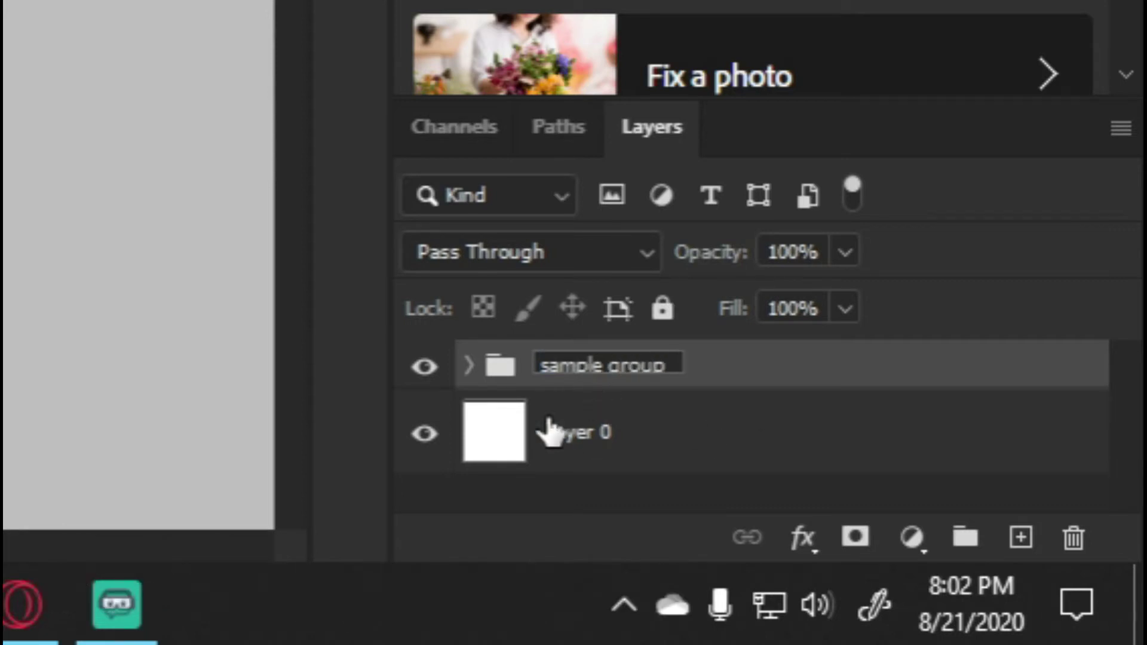
pyautogui.click(735, 375)
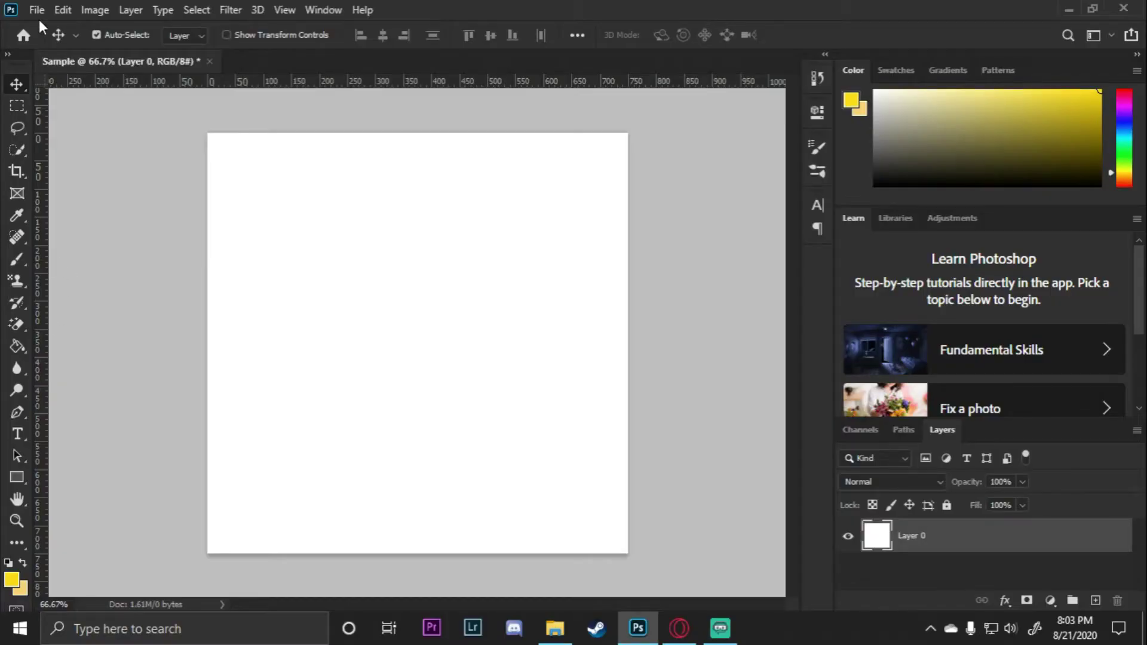
# - Open the portrait photo of the man from the Desktop and select all of it
pyautogui.click(35, 8)
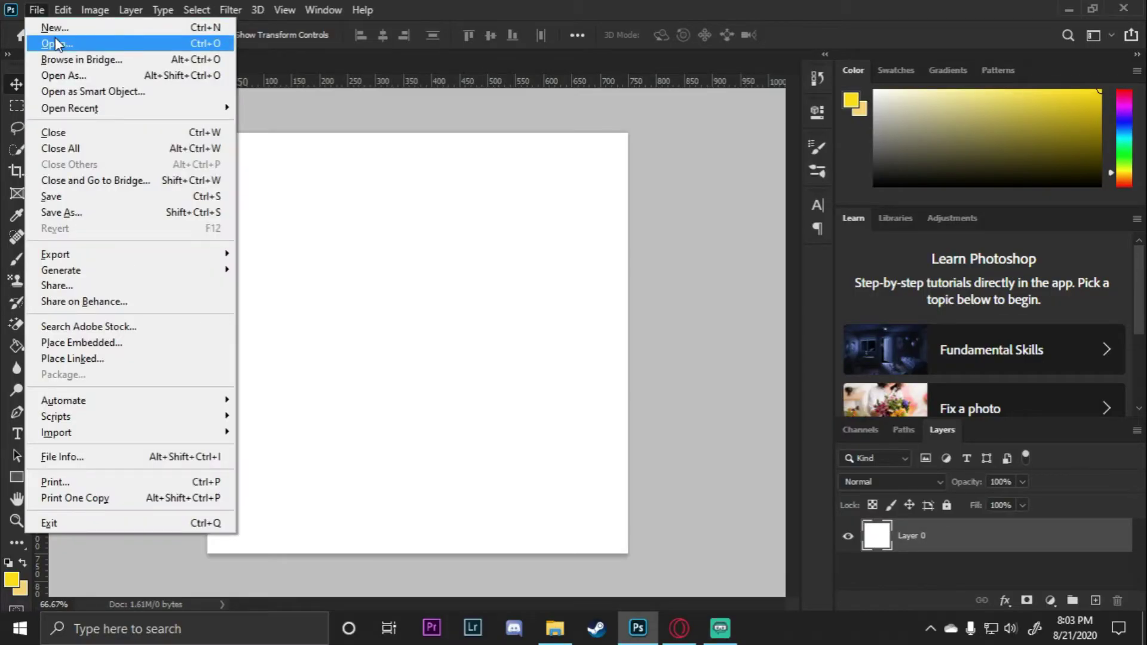
pyautogui.click(383, 114)
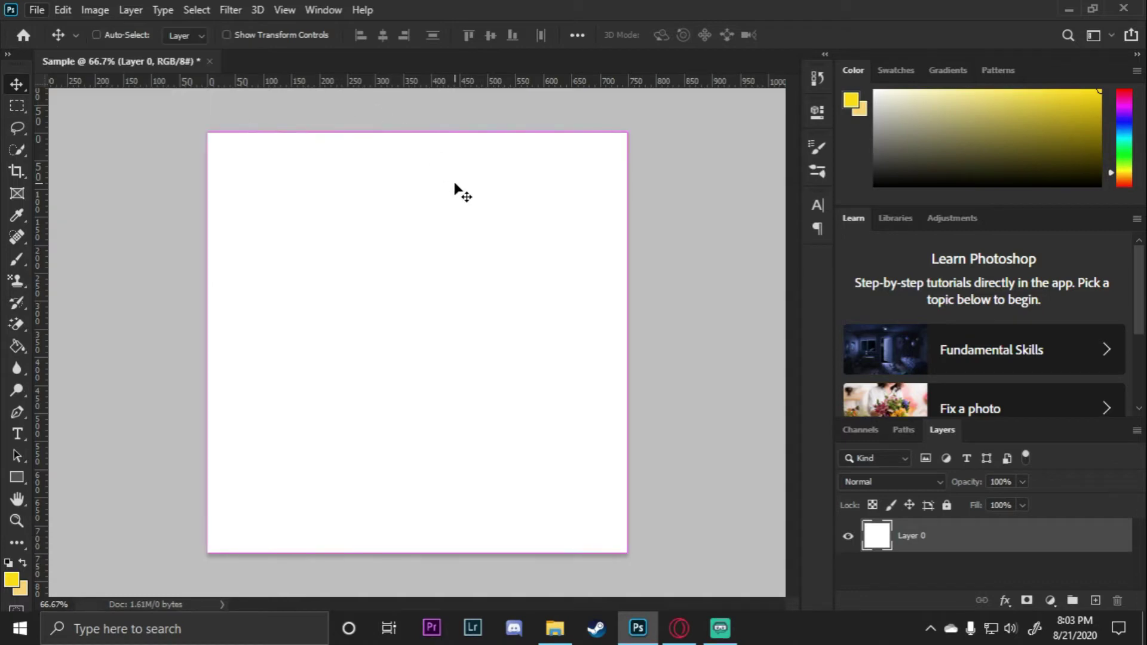
pyautogui.hotkey('ctrl', 'o')
pyautogui.moveTo(317, 124); pyautogui.dragTo(387, 90)
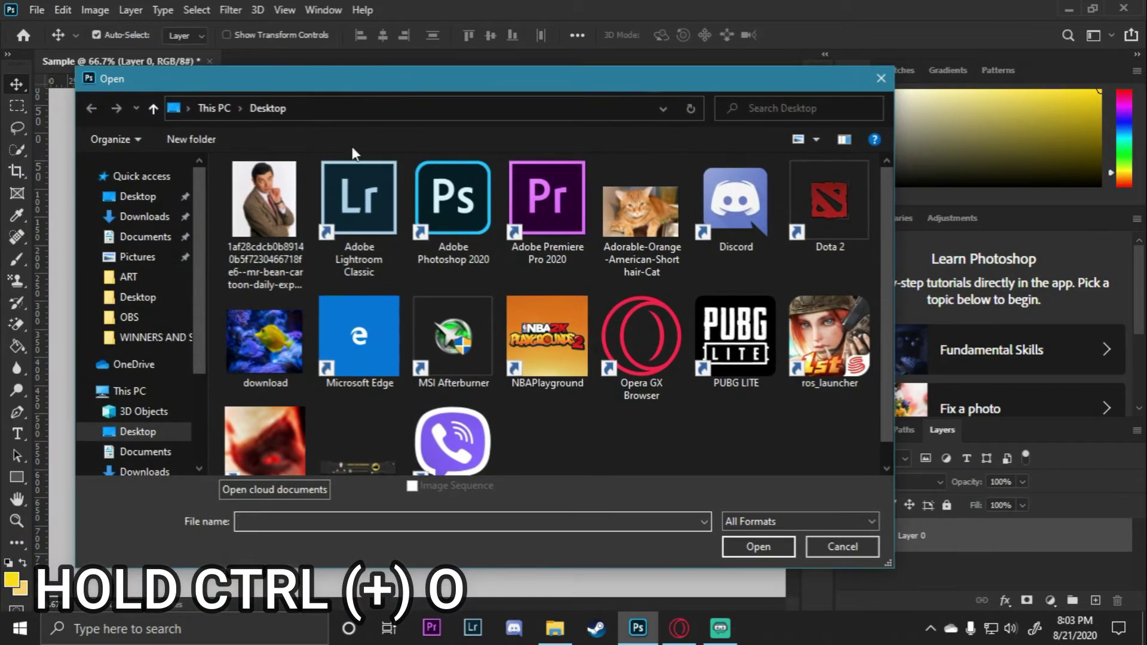
pyautogui.doubleClick(266, 200)
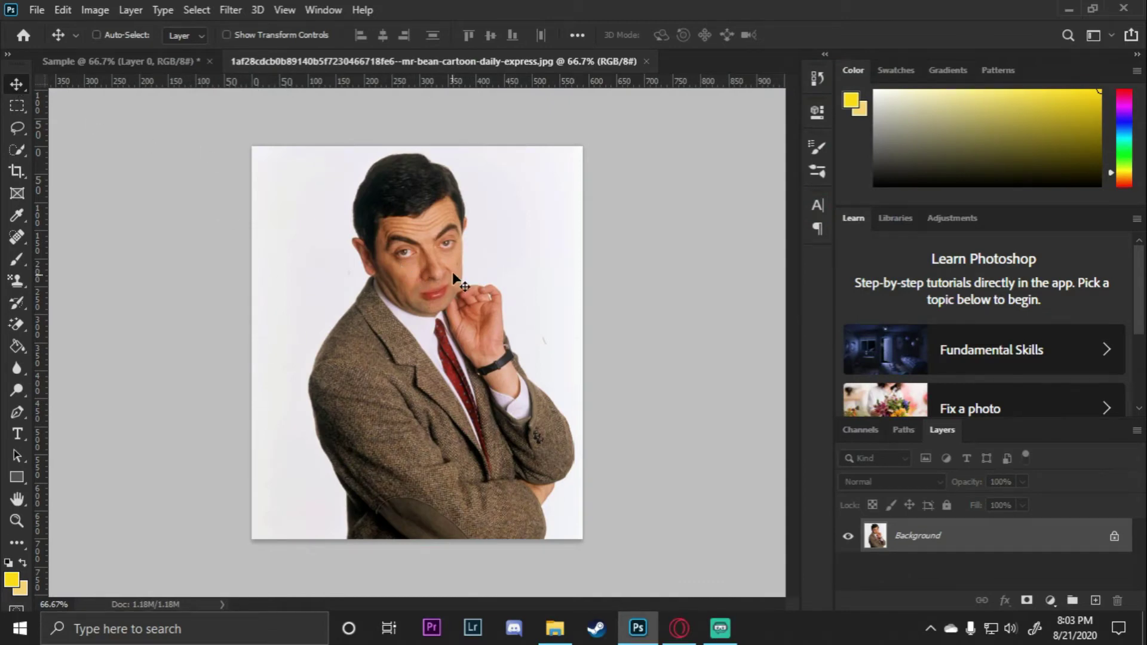
pyautogui.hotkey('ctrl', 'a')
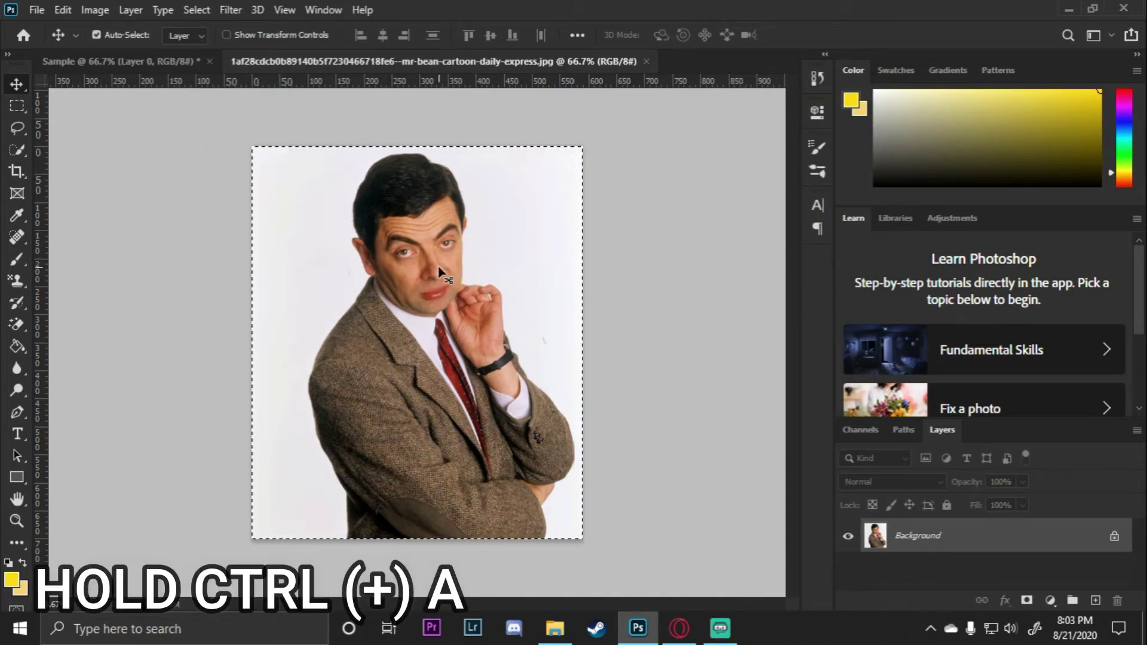
# - Drag the photo into Sample as Layer 1 and align it to the canvas
pyautogui.moveTo(442, 272)
pyautogui.mouseDown()
pyautogui.moveTo(245, 113)
pyautogui.moveTo(389, 346)
pyautogui.moveTo(421, 270)
pyautogui.mouseUp()
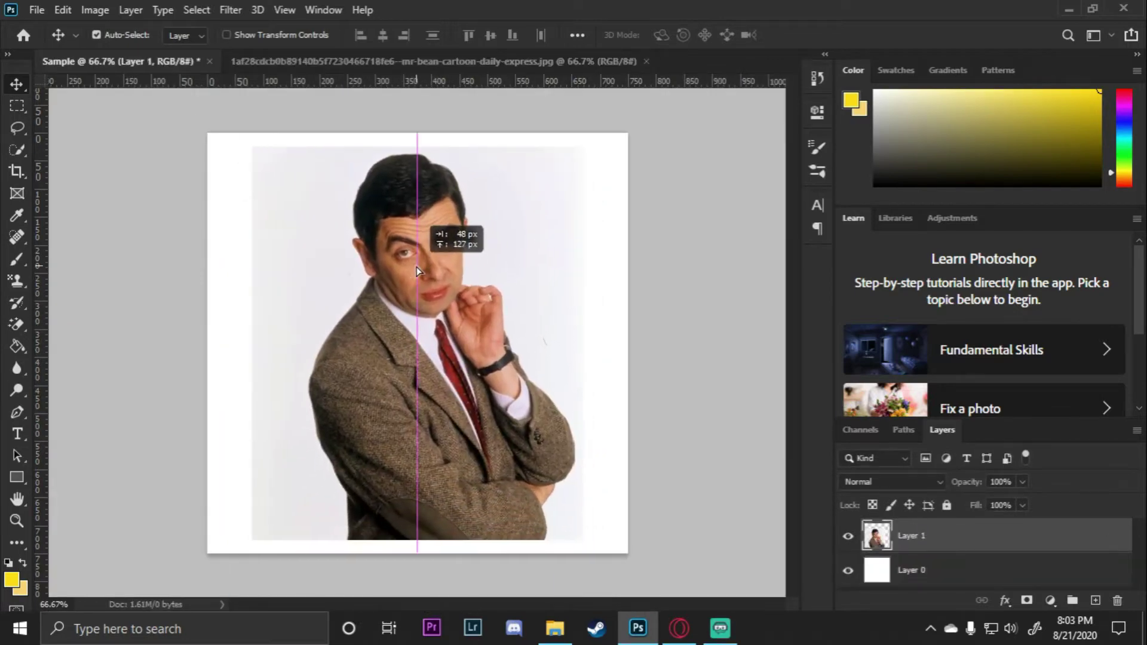
pyautogui.hotkey('ctrl', 'a')
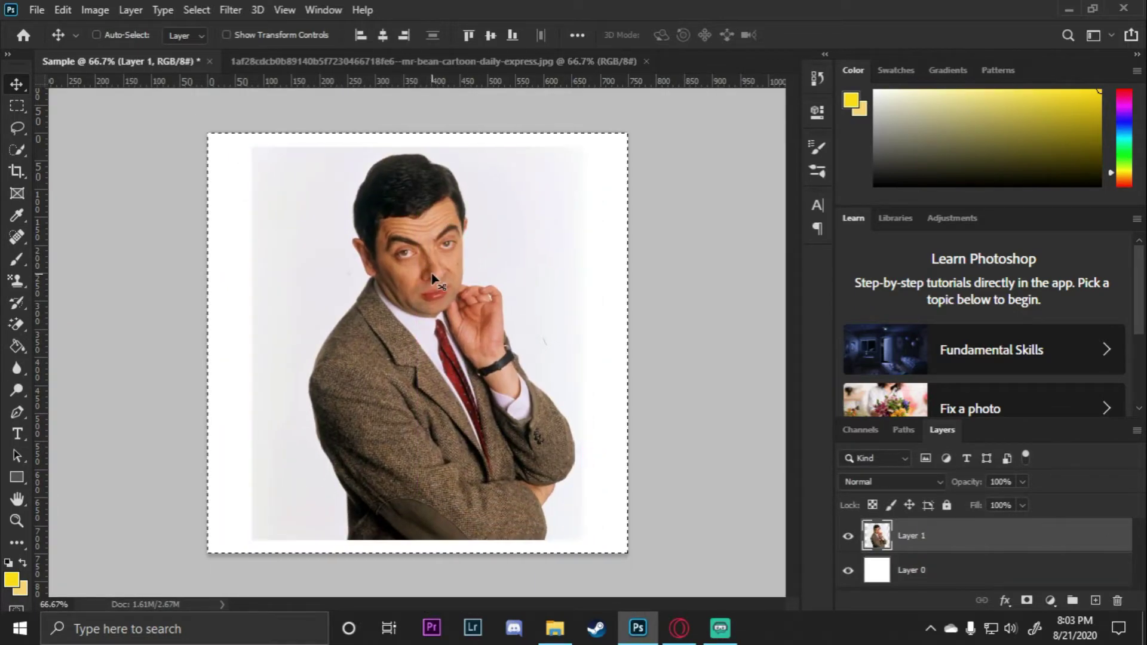
pyautogui.click(360, 36)
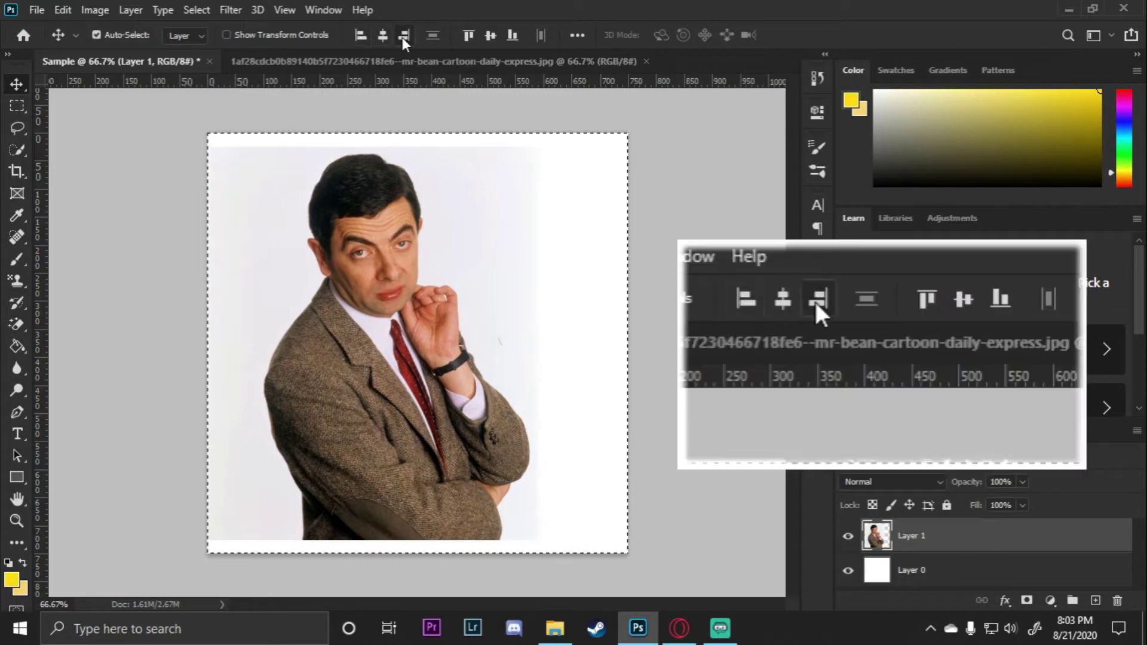
pyautogui.click(403, 36)
pyautogui.click(361, 35)
pyautogui.click(403, 36)
pyautogui.click(382, 35)
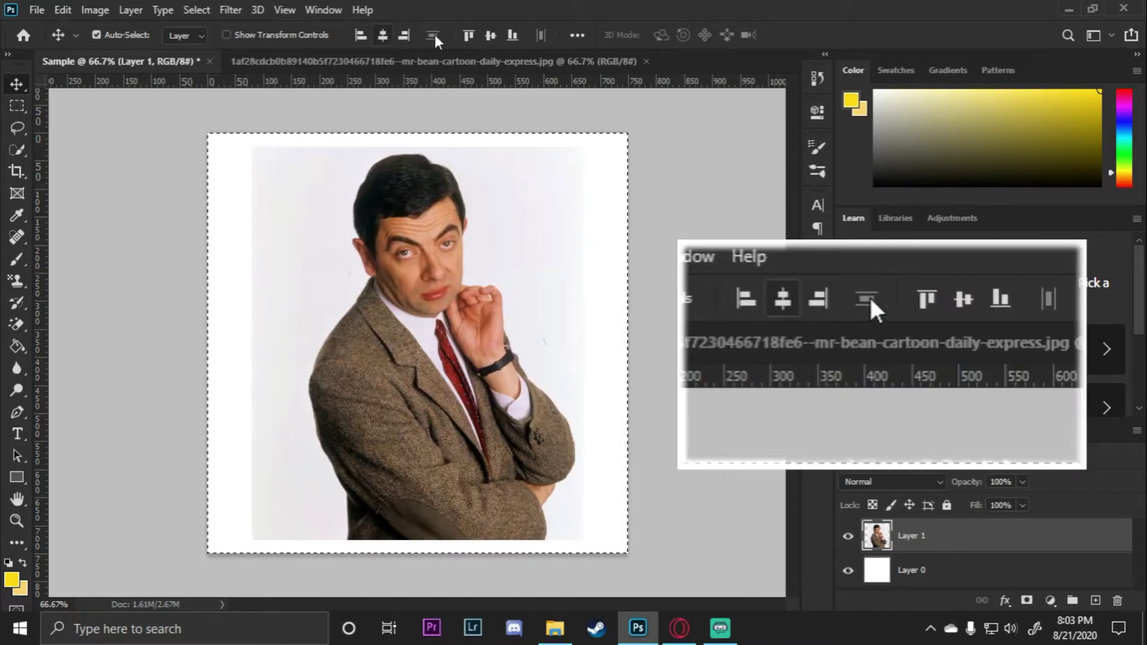
pyautogui.click(467, 34)
pyautogui.click(514, 35)
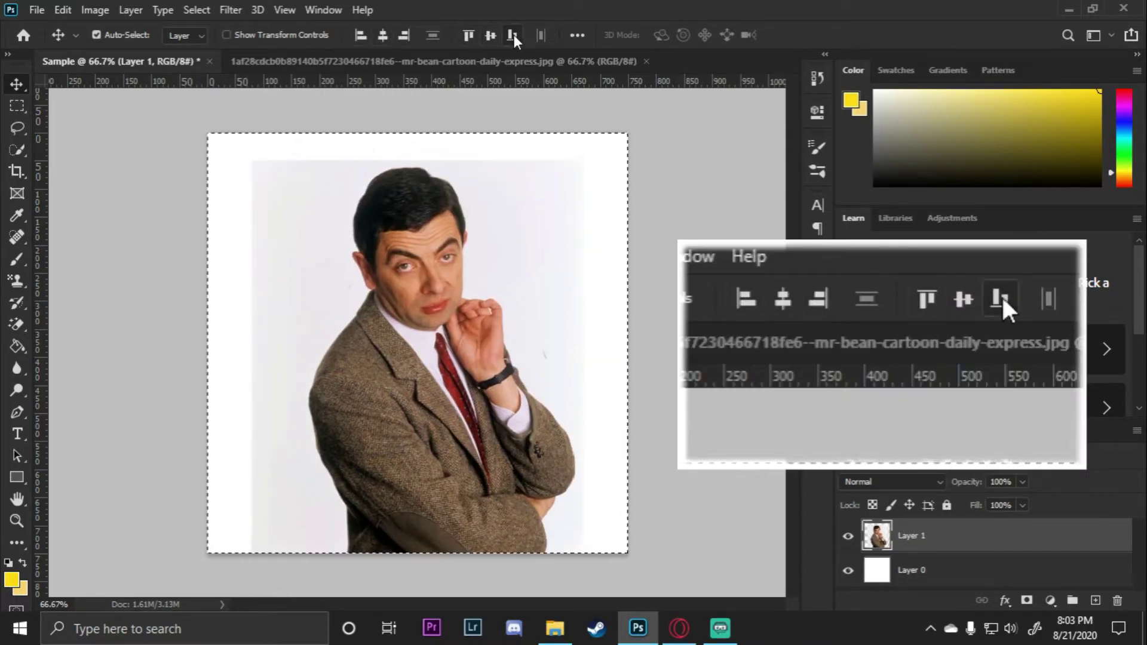
pyautogui.click(492, 33)
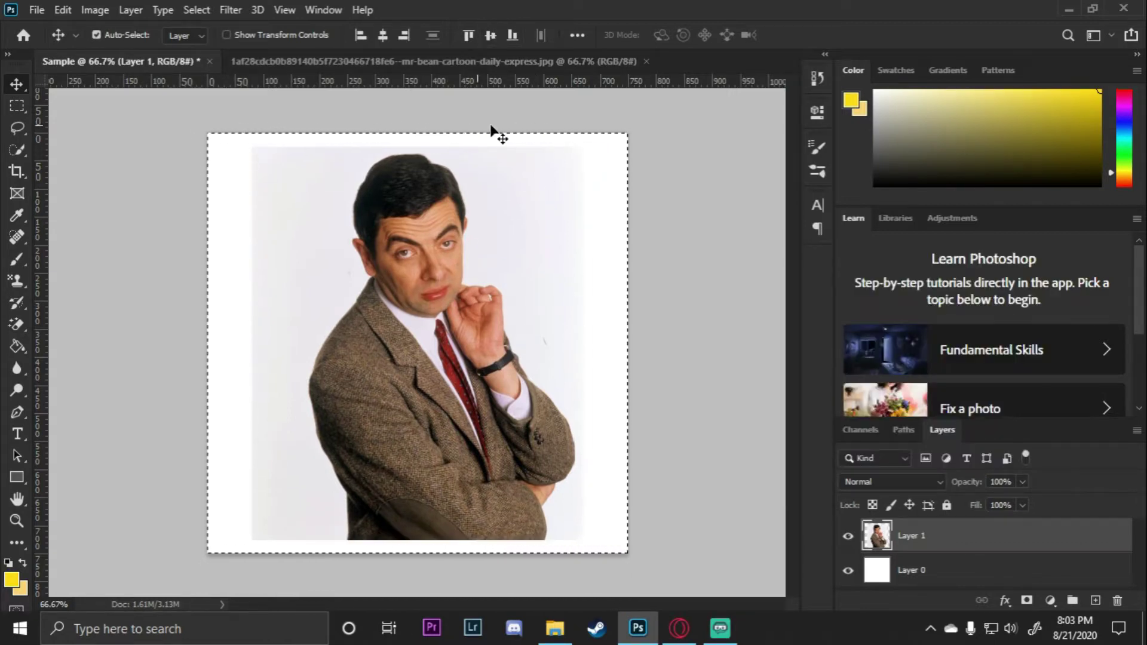
# - Deselect, zoom in to inspect the photo, then zoom back out to fit
pyautogui.hotkey('ctrl', 'd')
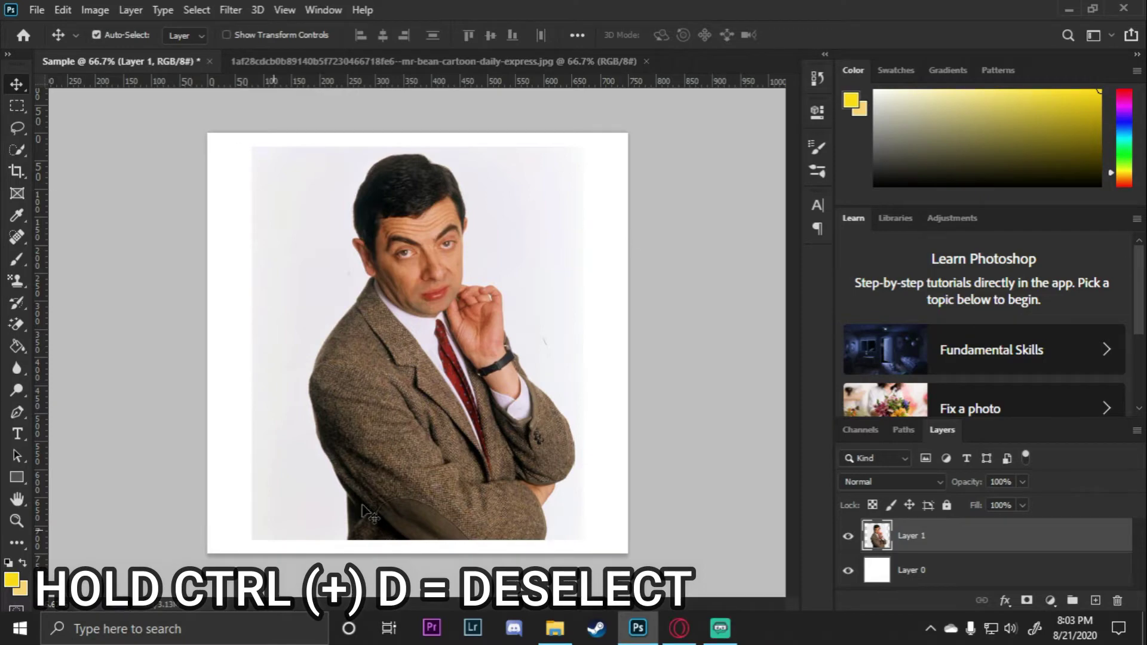
pyautogui.hotkey('ctrl', '+')
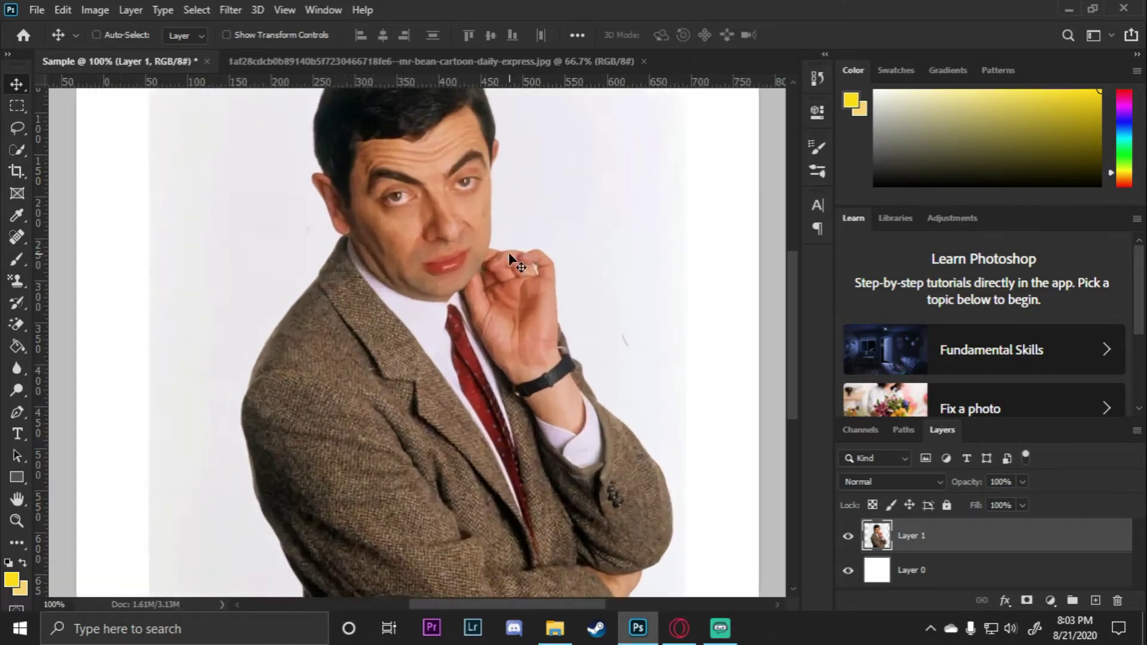
pyautogui.hotkey('ctrl', '+')
pyautogui.hotkey('ctrl', '-')
pyautogui.hotkey('ctrl', '-')
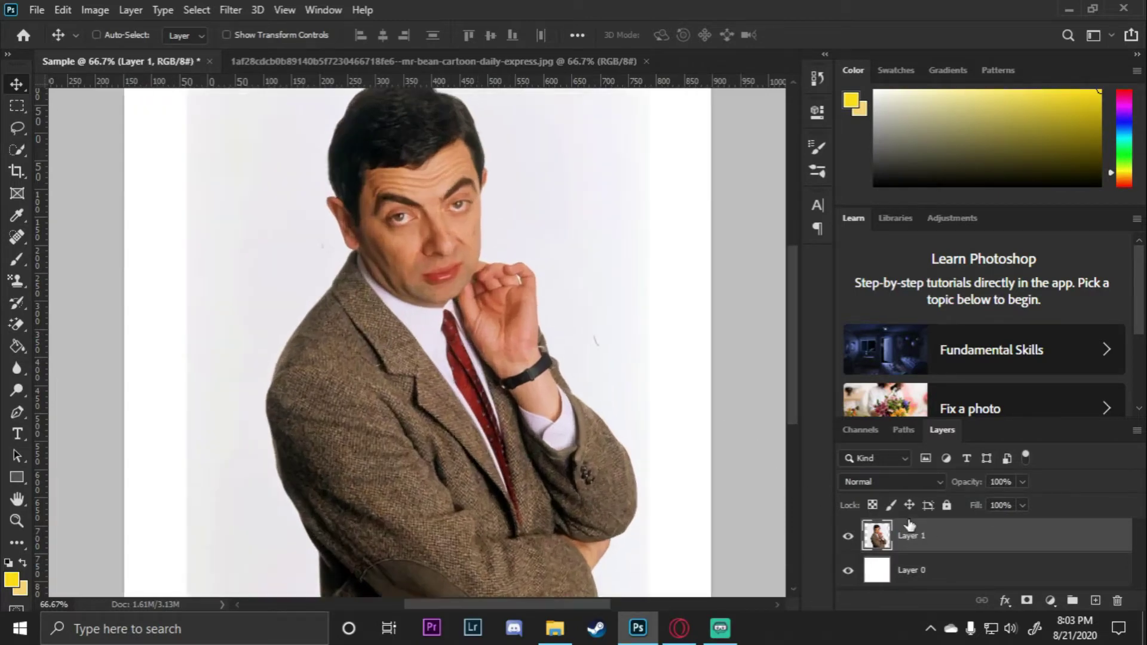
pyautogui.hotkey('ctrl', '+')
pyautogui.hotkey('ctrl', '-')
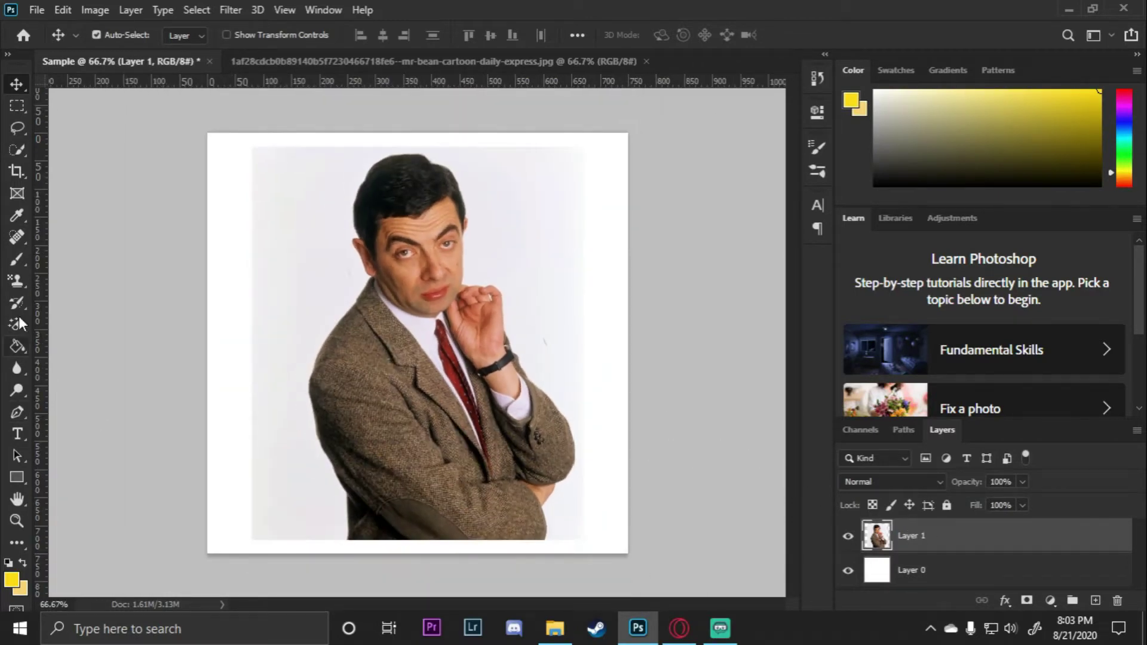
# - Erase the light grey backdrop around the man with the Magic Eraser Tool
pyautogui.click(19, 319)
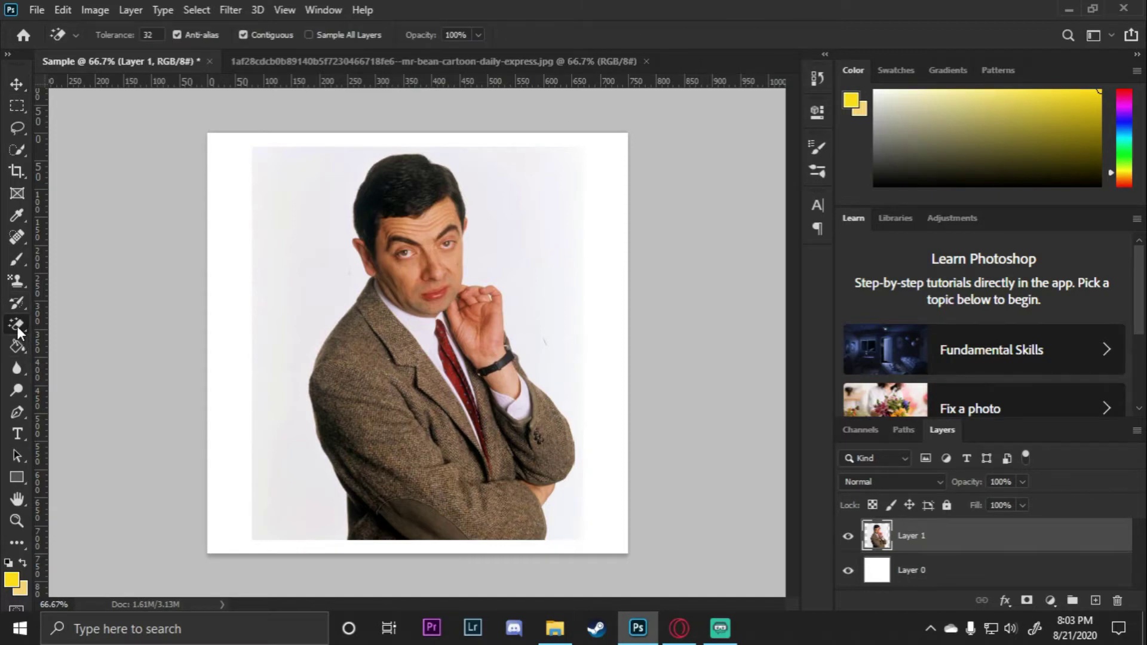
pyautogui.rightClick(17, 325)
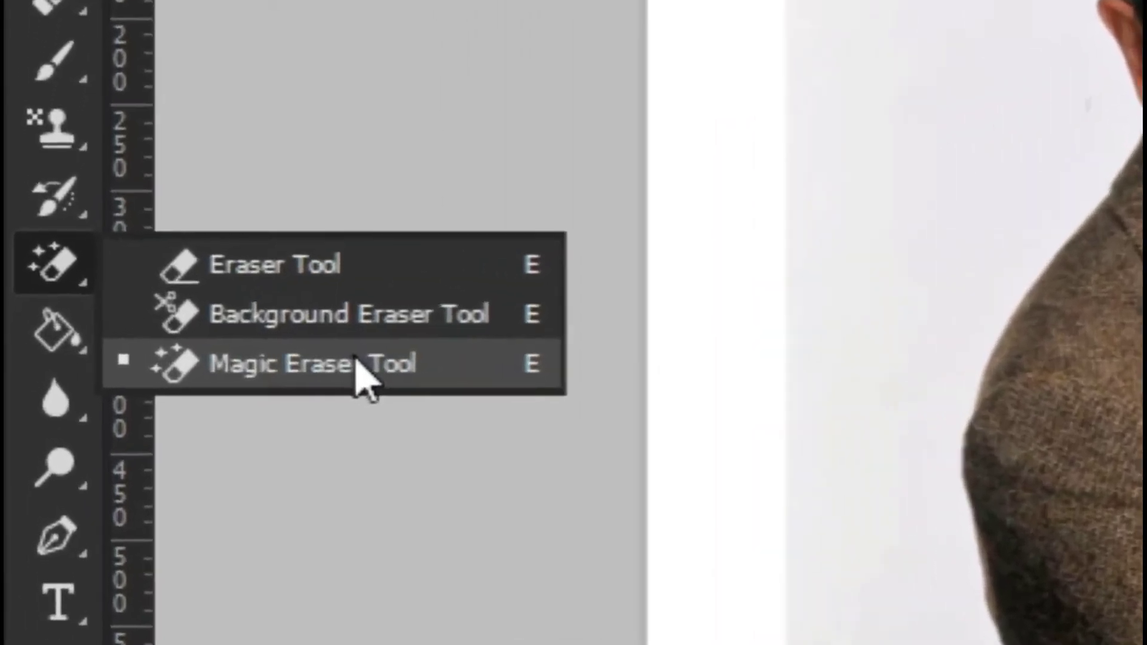
pyautogui.click(234, 360)
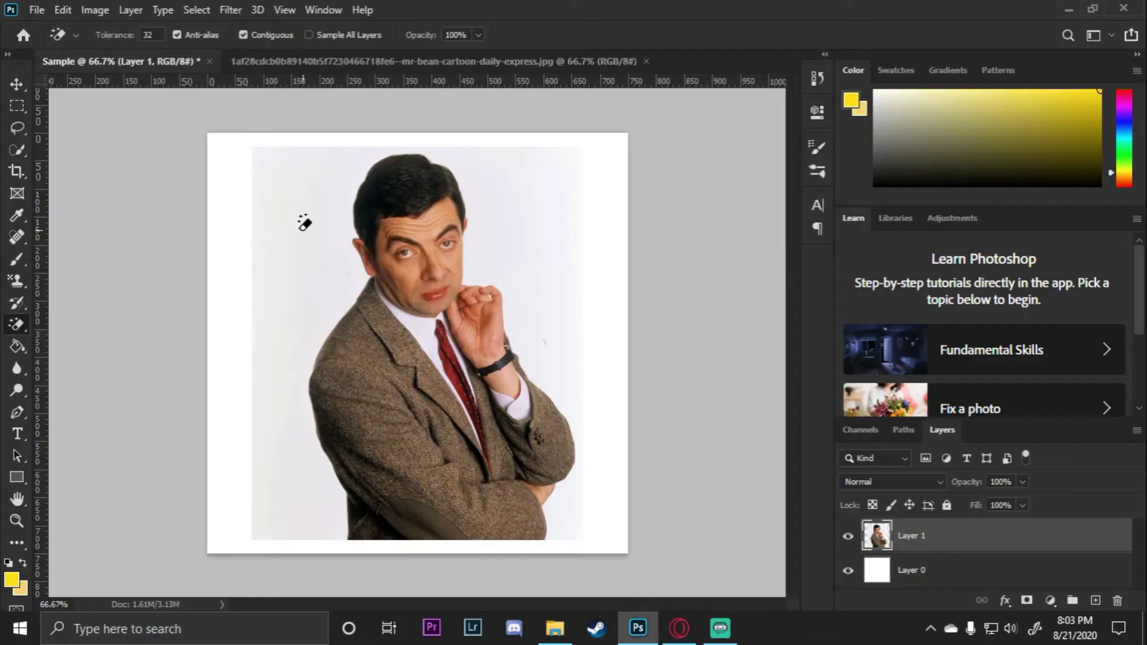
pyautogui.click(301, 229)
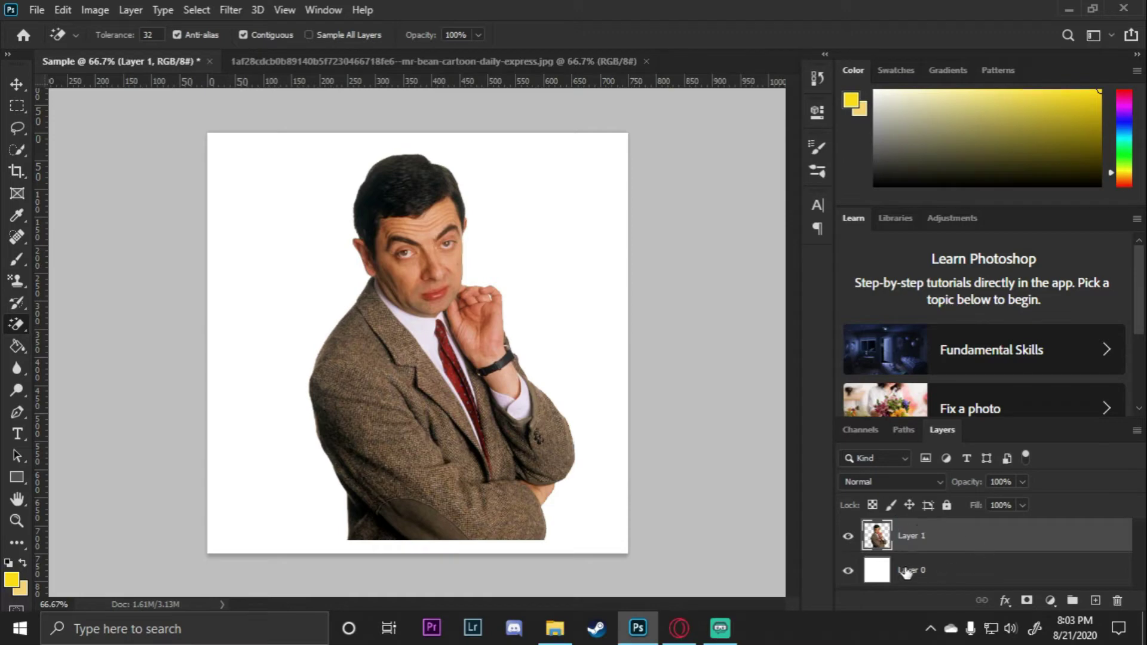
pyautogui.click(926, 572)
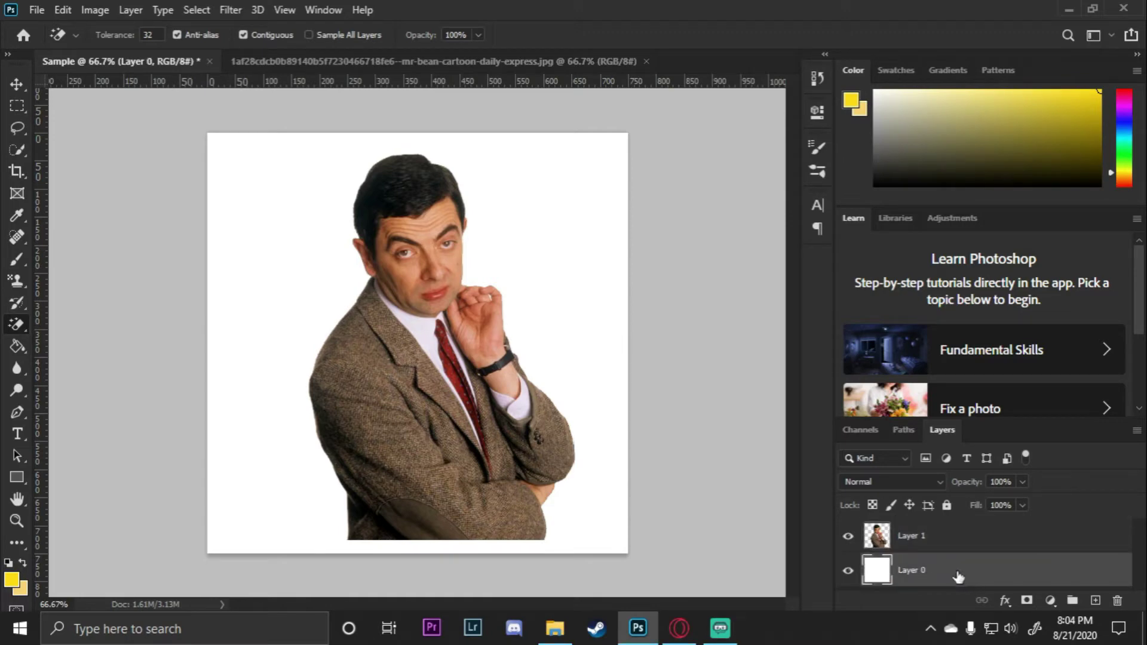
# - Add a Normal-mode Color Overlay to Layer 0 in Blending Options
pyautogui.rightClick(914, 572)
pyautogui.click(830, 23)
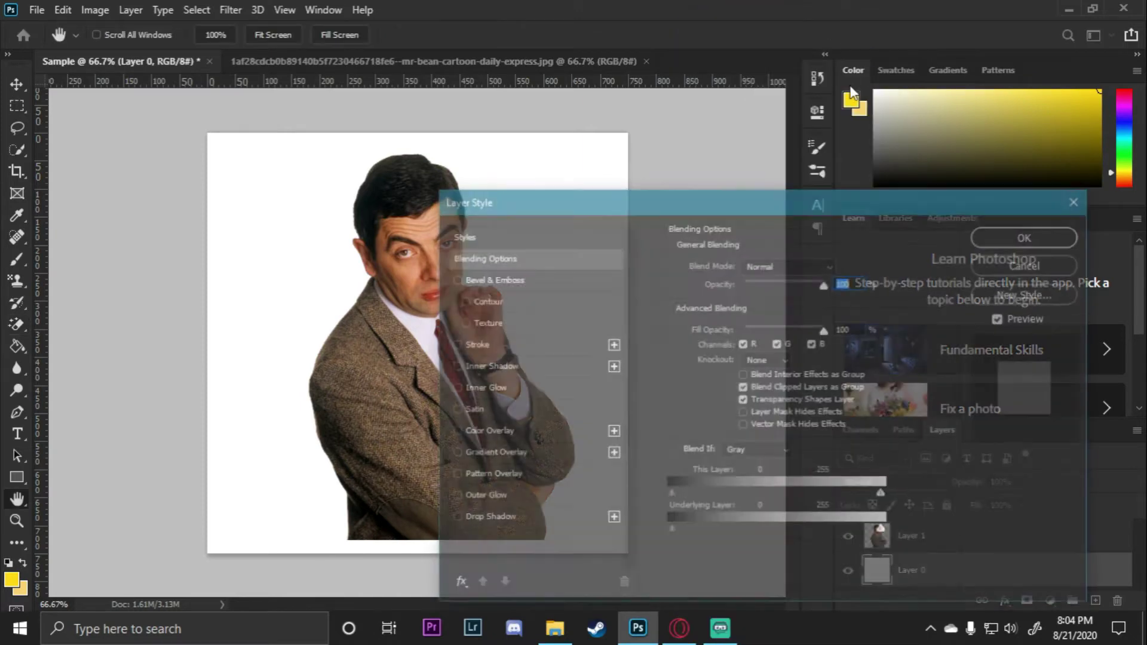
pyautogui.moveTo(802, 210); pyautogui.dragTo(809, 132)
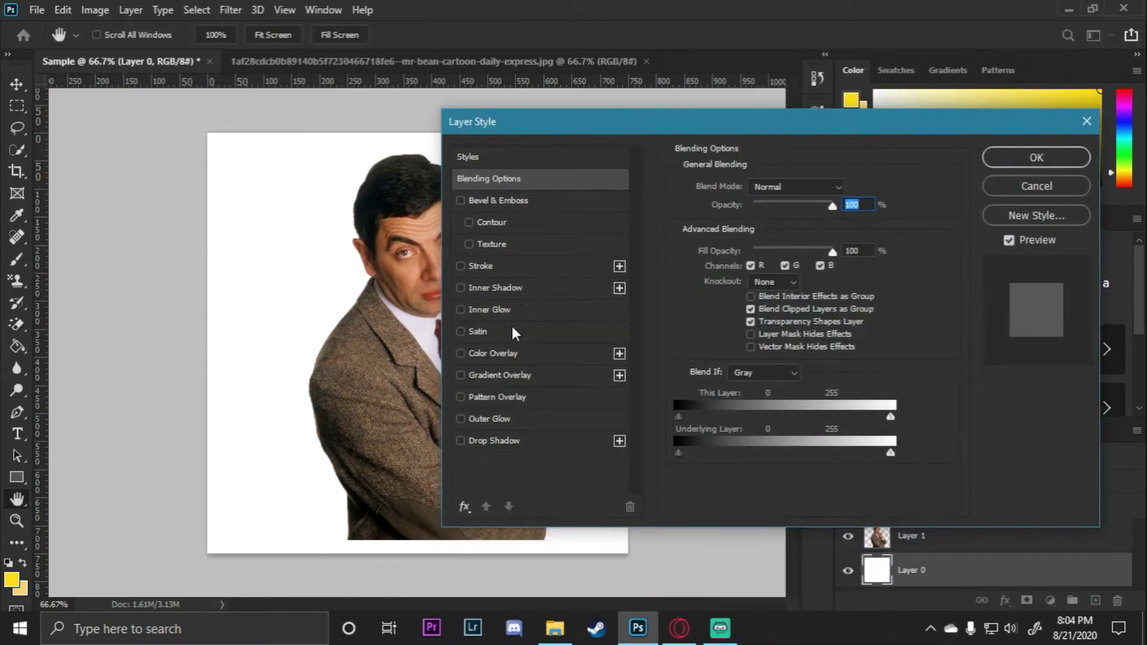
pyautogui.click(460, 354)
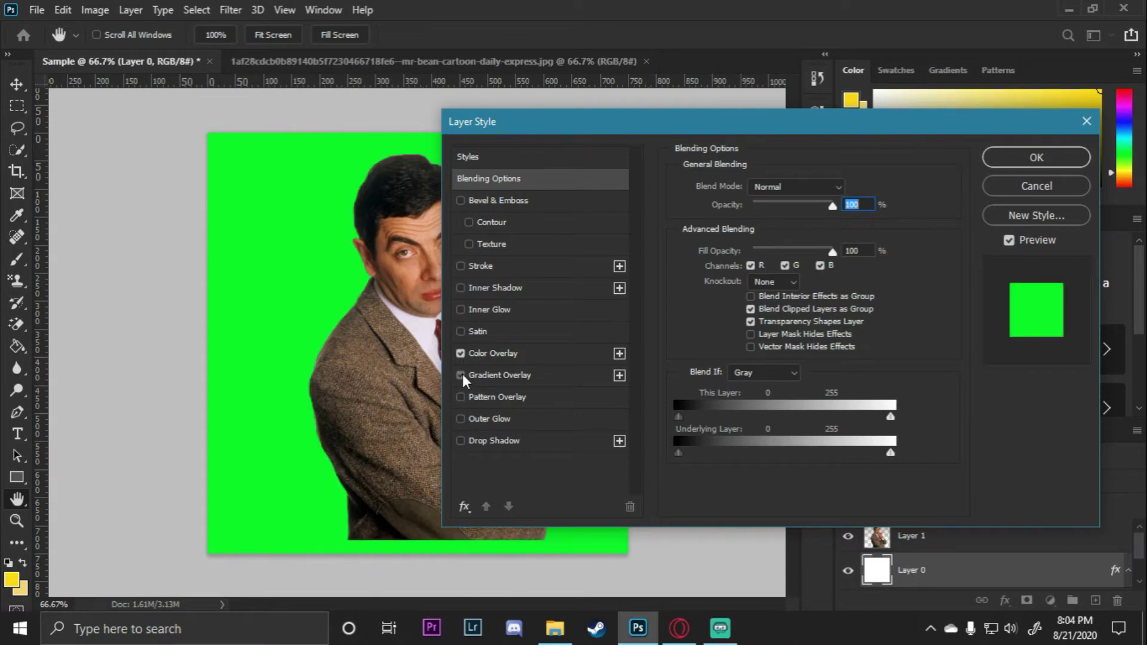
pyautogui.click(460, 376)
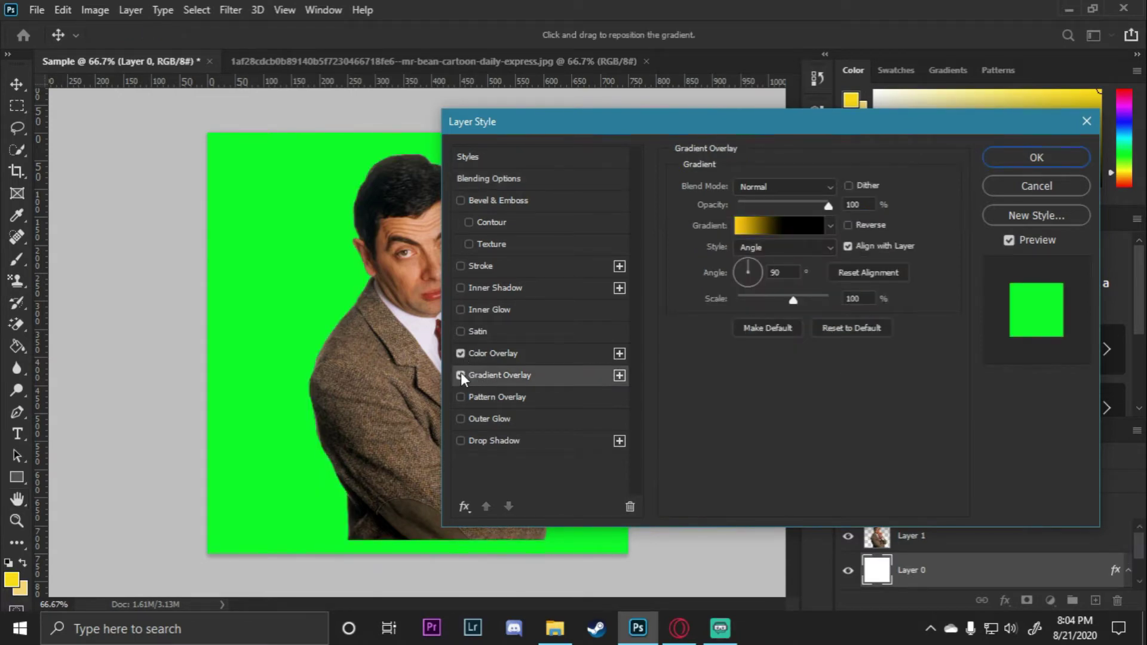
pyautogui.click(460, 376)
pyautogui.click(484, 356)
pyautogui.click(804, 190)
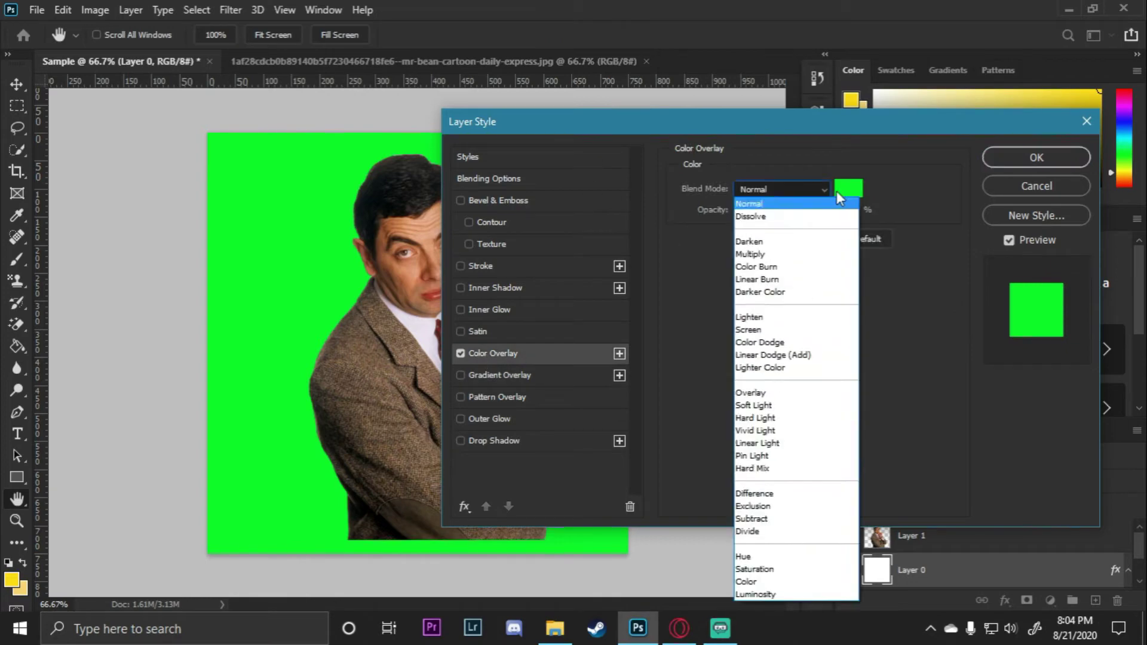
pyautogui.click(824, 189)
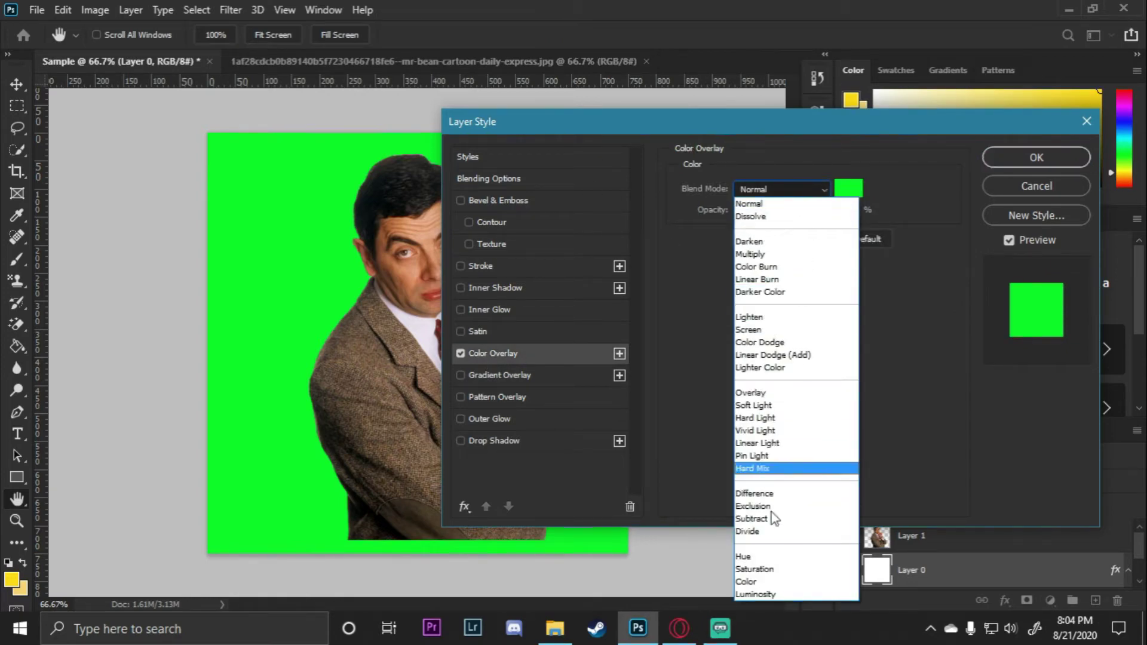
pyautogui.click(782, 179)
# - Set the overlay colour to bright yellow f6ff00 and apply the layer style
pyautogui.click(848, 188)
pyautogui.moveTo(604, 317)
pyautogui.mouseDown()
pyautogui.moveTo(558, 389)
pyautogui.moveTo(529, 259)
pyautogui.moveTo(558, 353)
pyautogui.mouseUp()
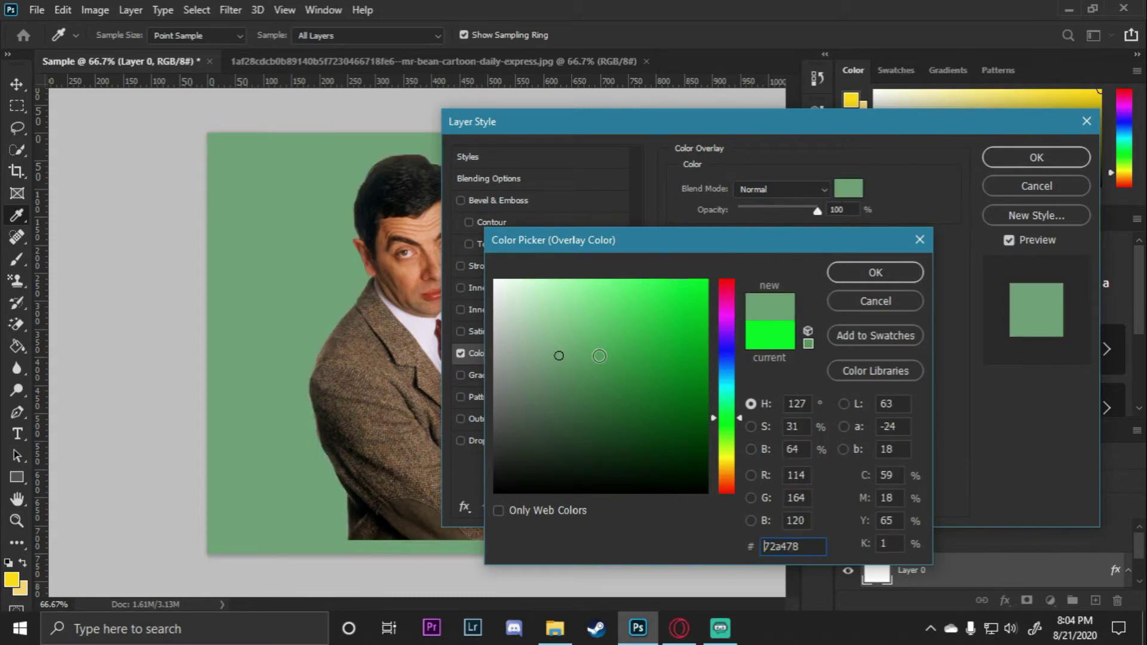
pyautogui.click(561, 297)
pyautogui.press('BackSpace')
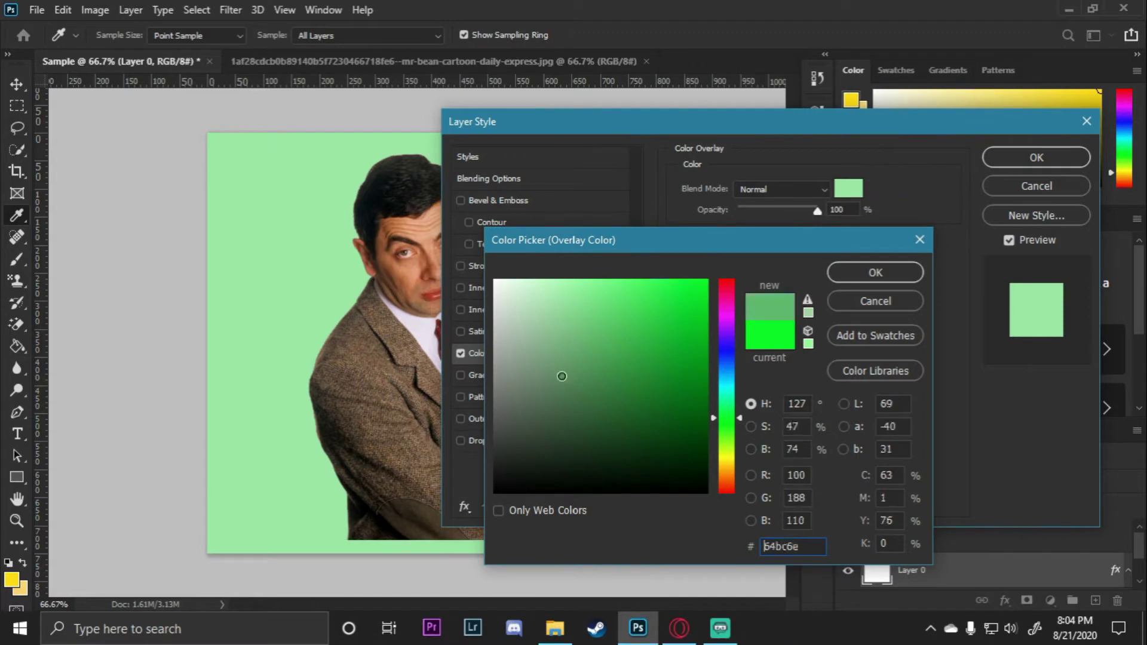
pyautogui.write('ffffff')
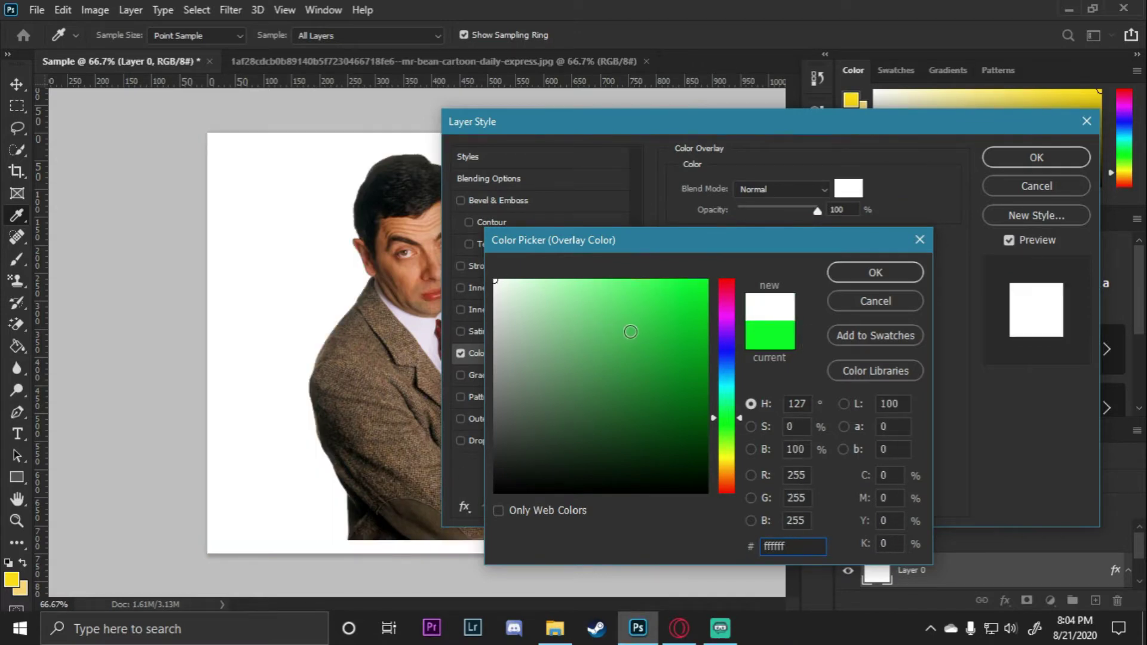
pyautogui.moveTo(728, 421); pyautogui.dragTo(729, 457)
pyautogui.moveTo(663, 371); pyautogui.dragTo(765, 254)
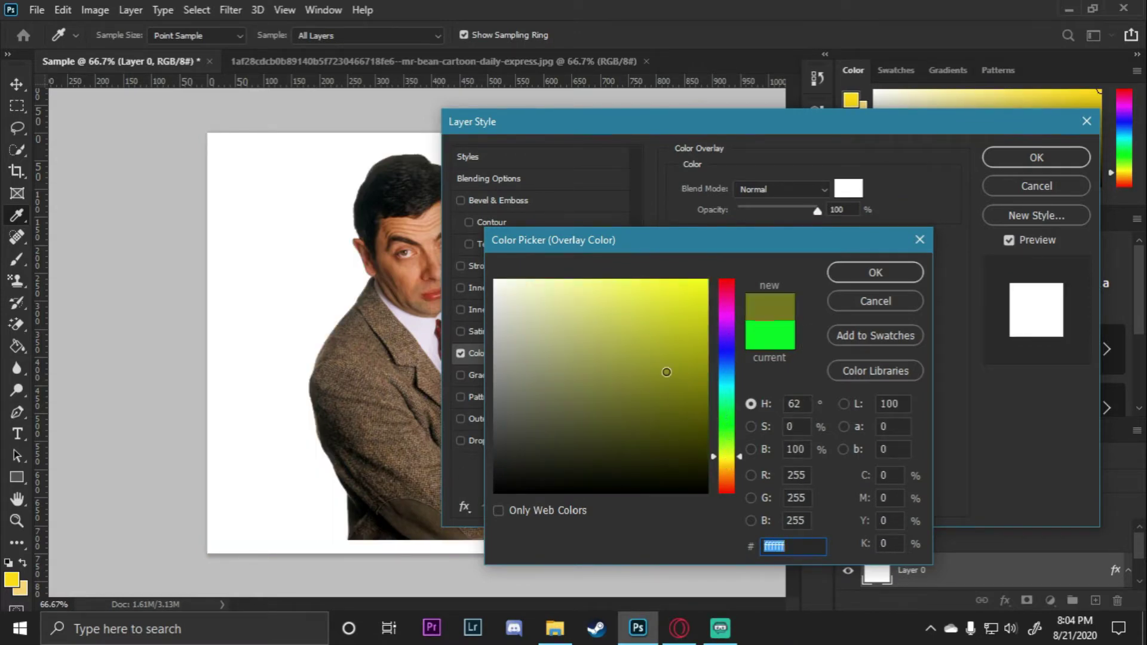
pyautogui.click(874, 273)
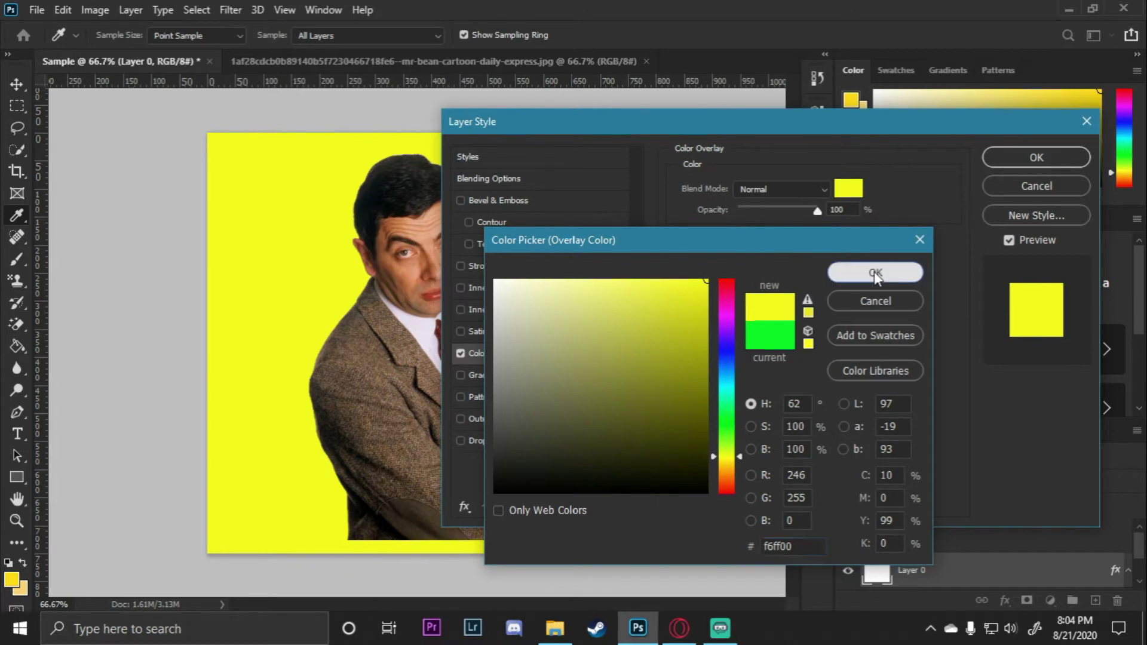
pyautogui.click(1016, 158)
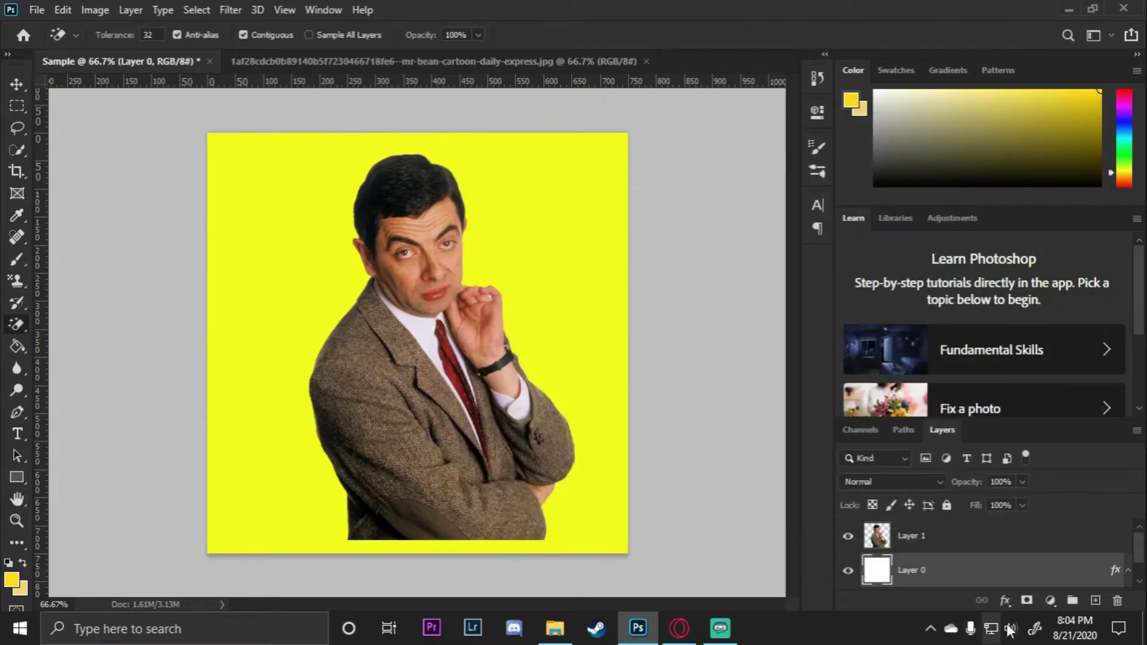
# - Add a 'MR. BEAN' text layer and move it to the canvas's bottom-left
pyautogui.click(977, 543)
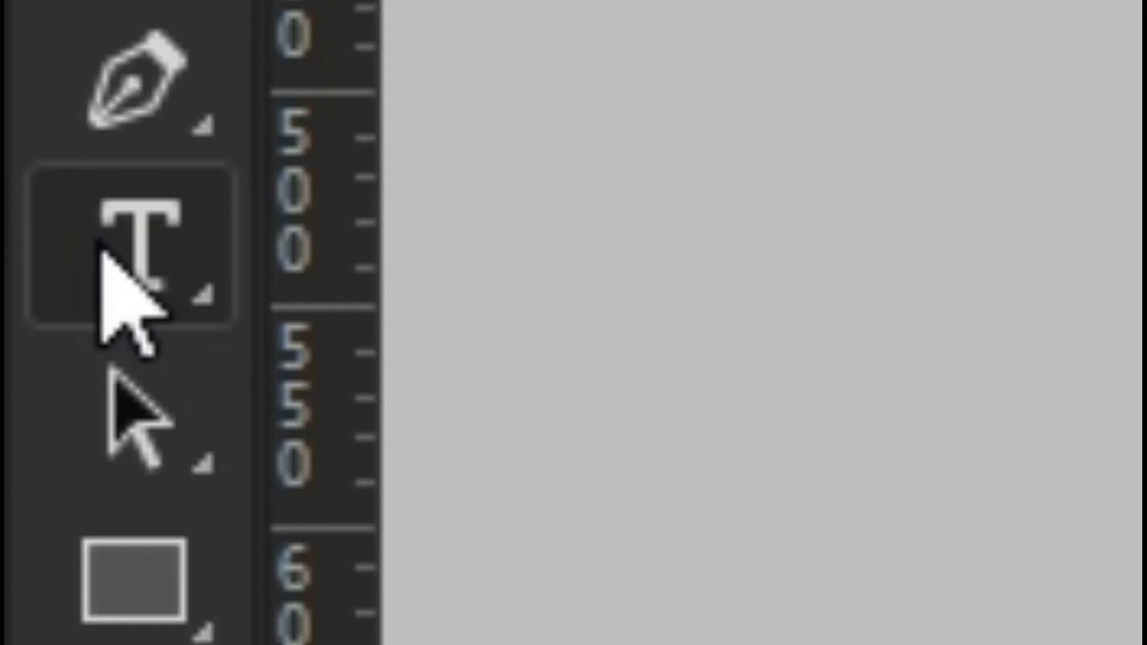
pyautogui.click(16, 437)
pyautogui.click(251, 432)
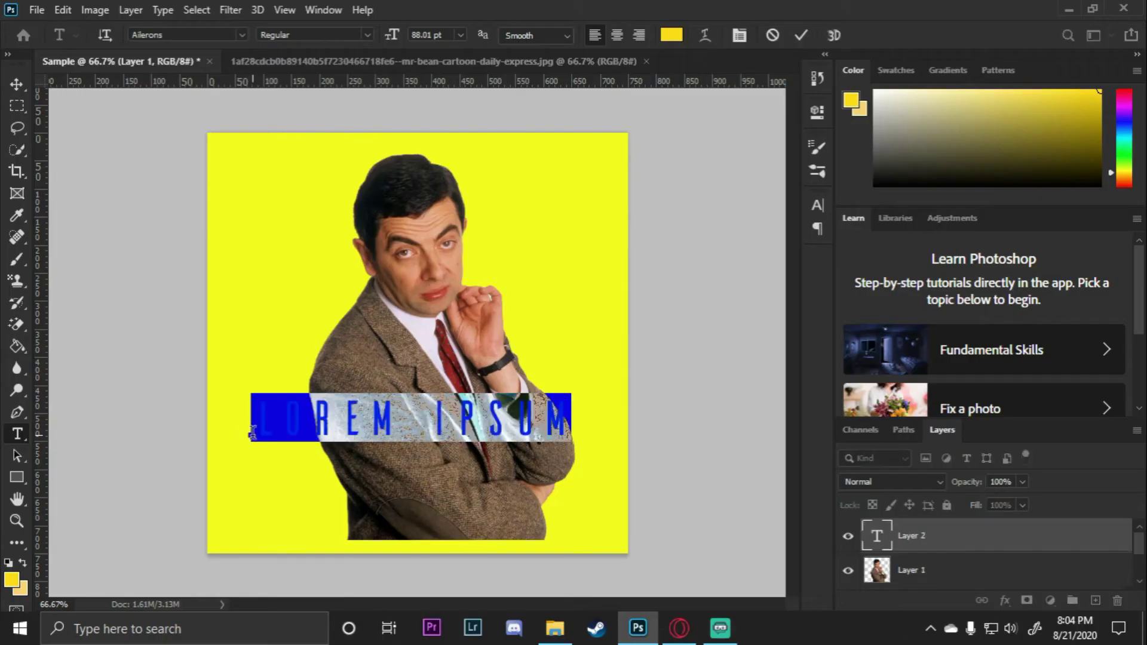
pyautogui.write('MR')
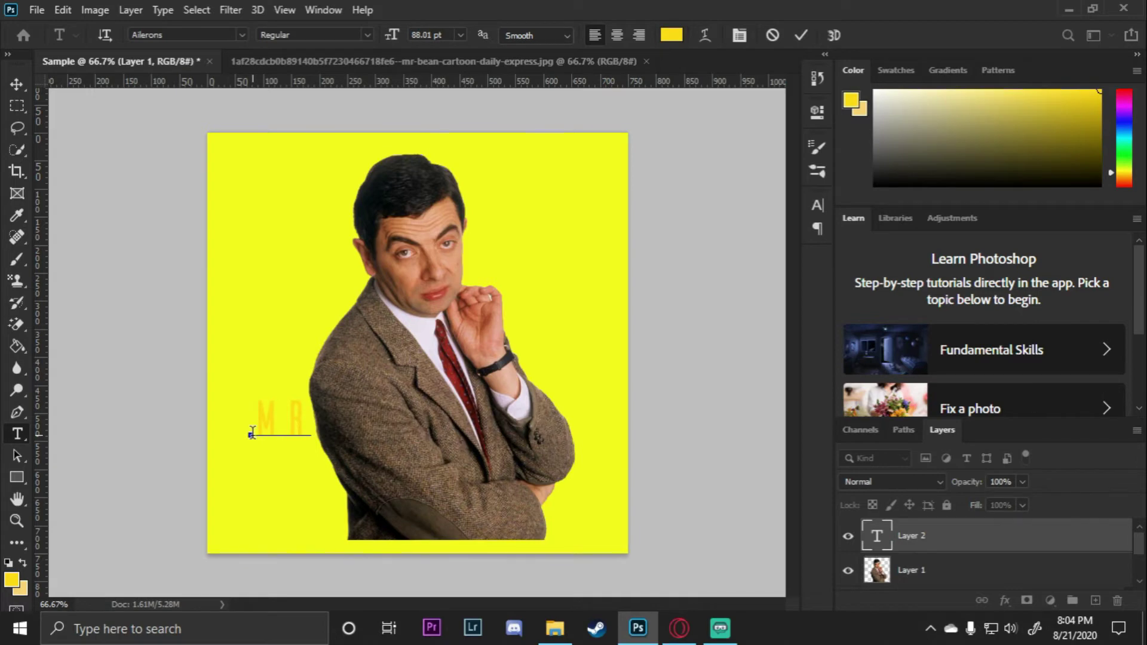
pyautogui.write('. BEAN')
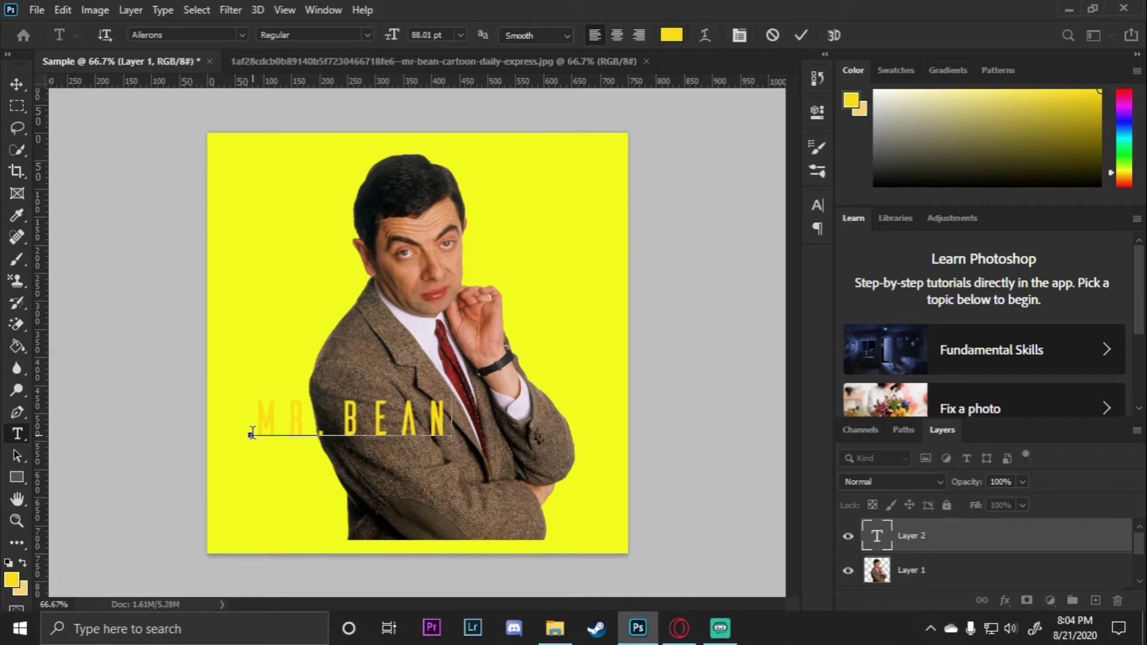
pyautogui.click(17, 87)
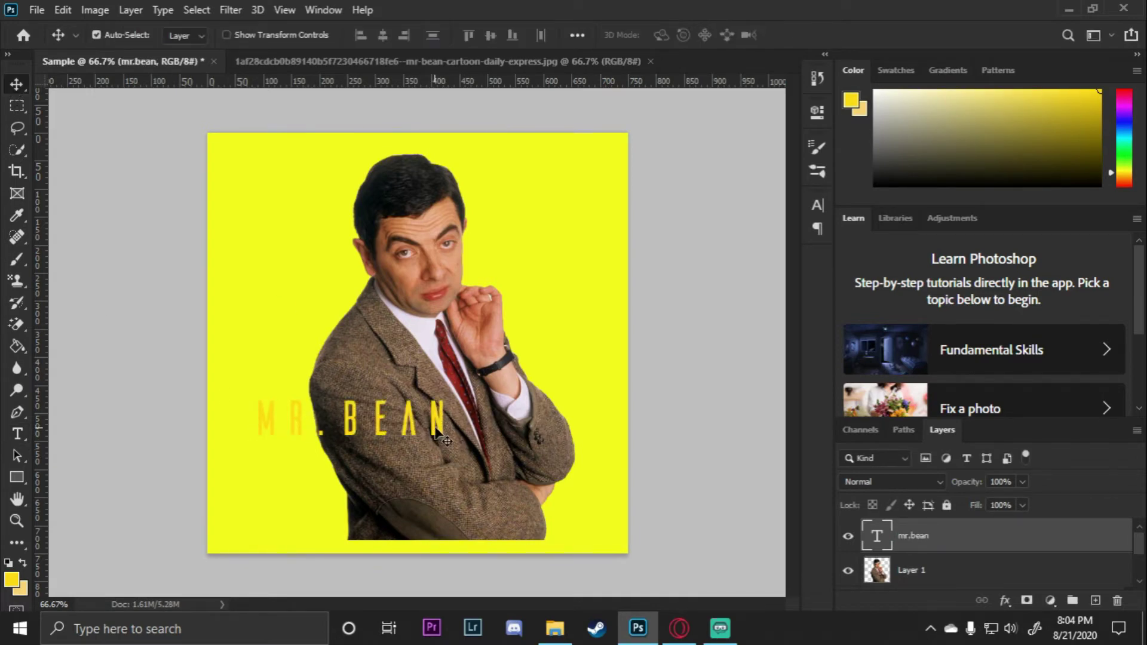
pyautogui.moveTo(443, 428)
pyautogui.mouseDown()
pyautogui.moveTo(394, 183)
pyautogui.moveTo(410, 532)
pyautogui.mouseUp()
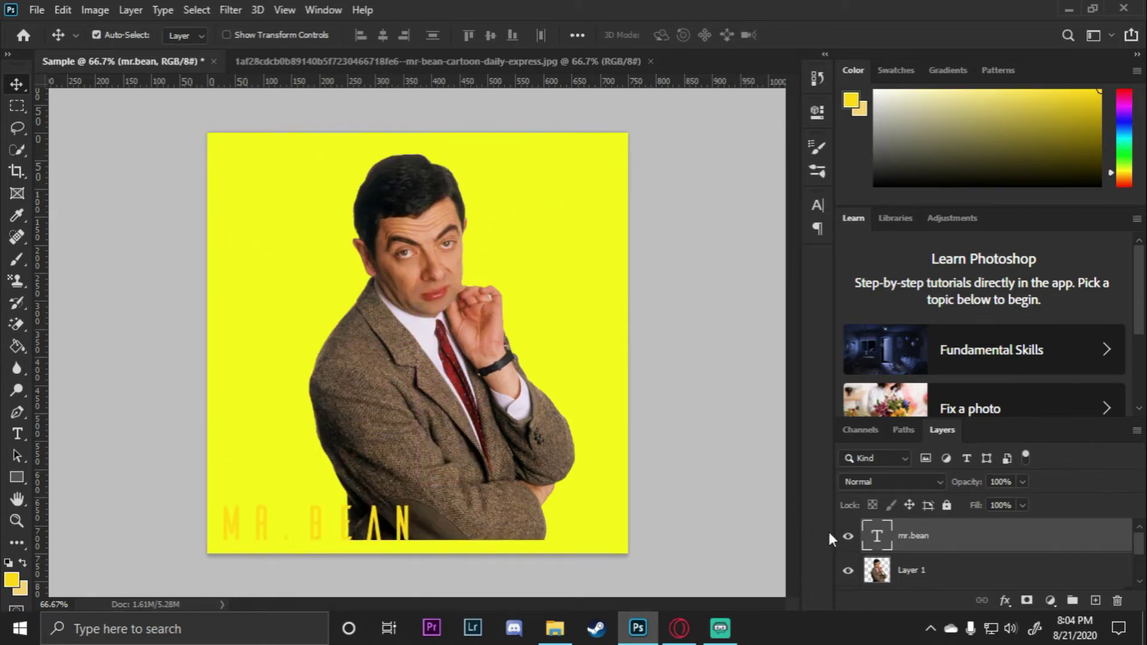
# - Adjust the caption's font size and set its colour to black 000000
pyautogui.doubleClick(880, 540)
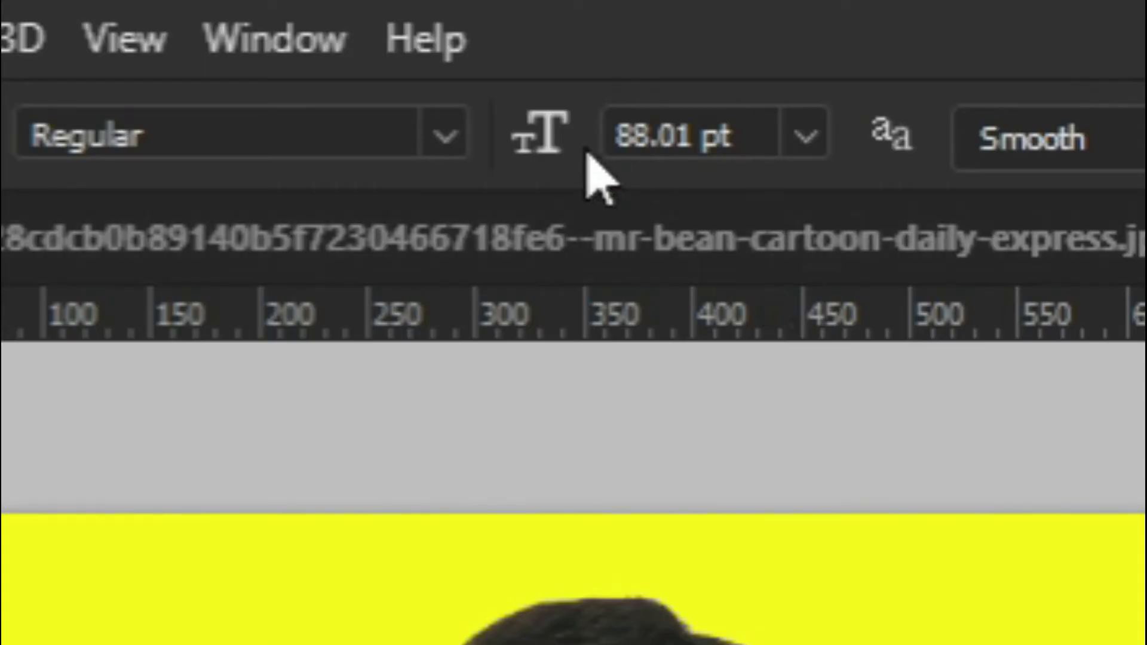
pyautogui.moveTo(392, 34); pyautogui.dragTo(347, 34)
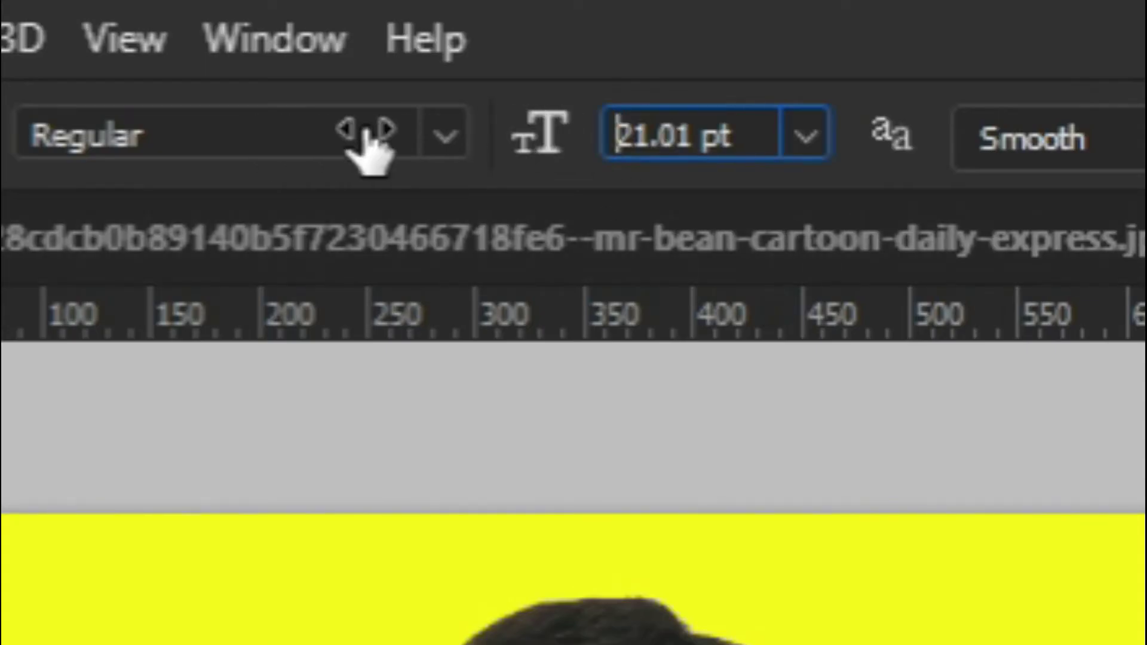
pyautogui.moveTo(369, 144)
pyautogui.mouseDown()
pyautogui.moveTo(747, 141)
pyautogui.moveTo(661, 134)
pyautogui.moveTo(341, 179)
pyautogui.moveTo(236, 176)
pyautogui.mouseUp()
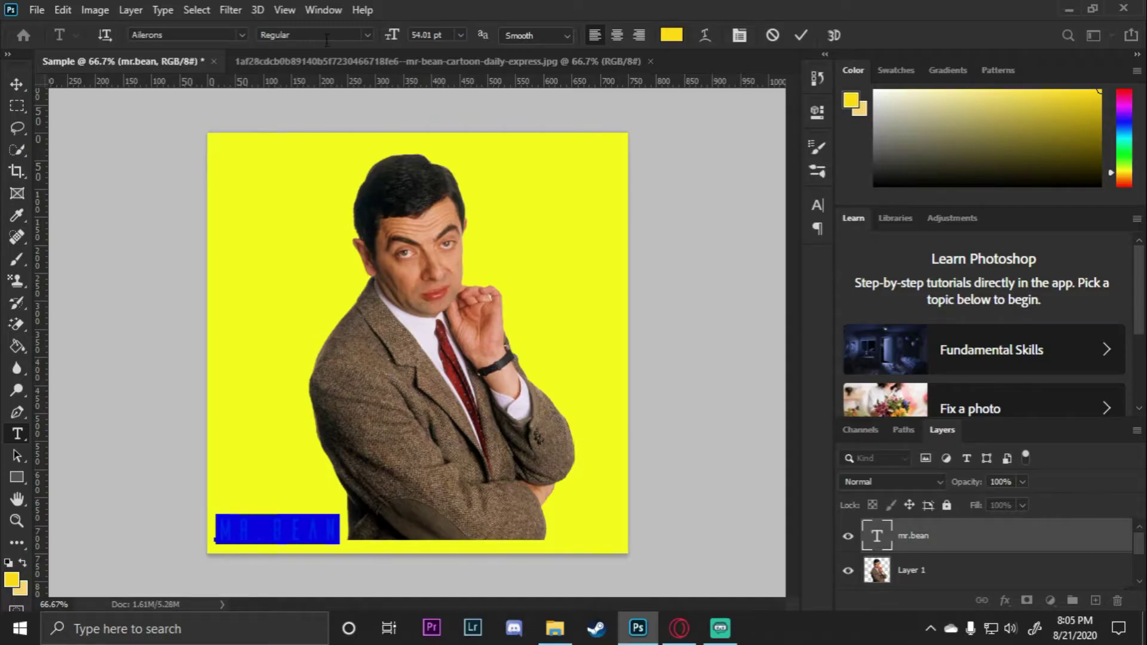
pyautogui.click(673, 36)
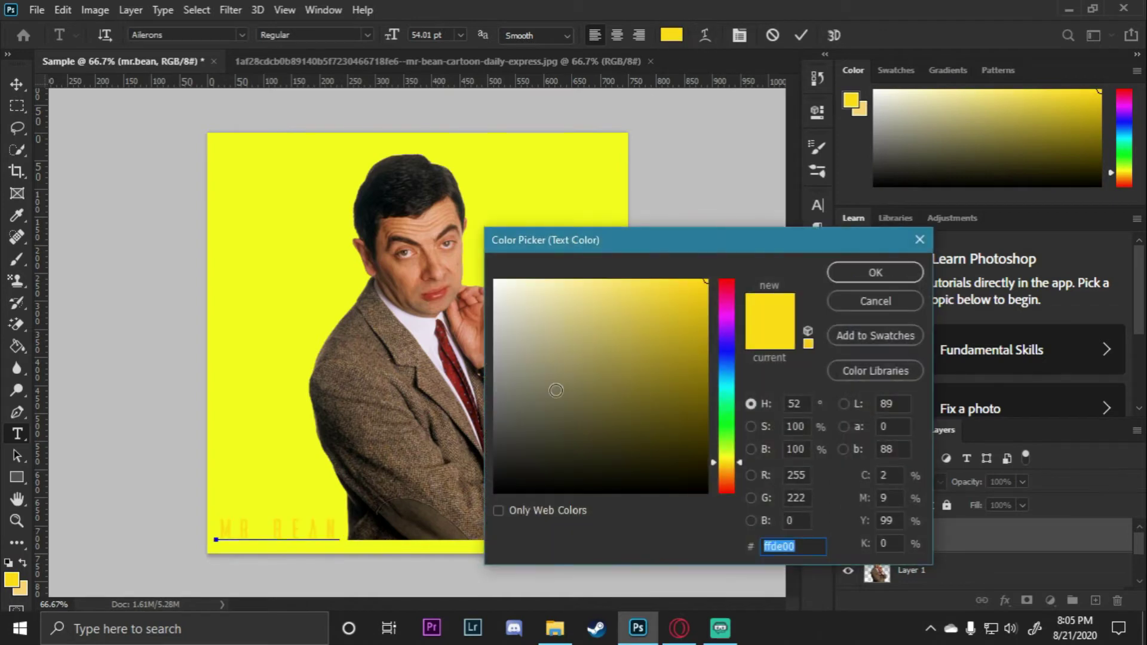
pyautogui.moveTo(557, 391)
pyautogui.mouseDown()
pyautogui.moveTo(568, 333)
pyautogui.moveTo(488, 524)
pyautogui.mouseUp()
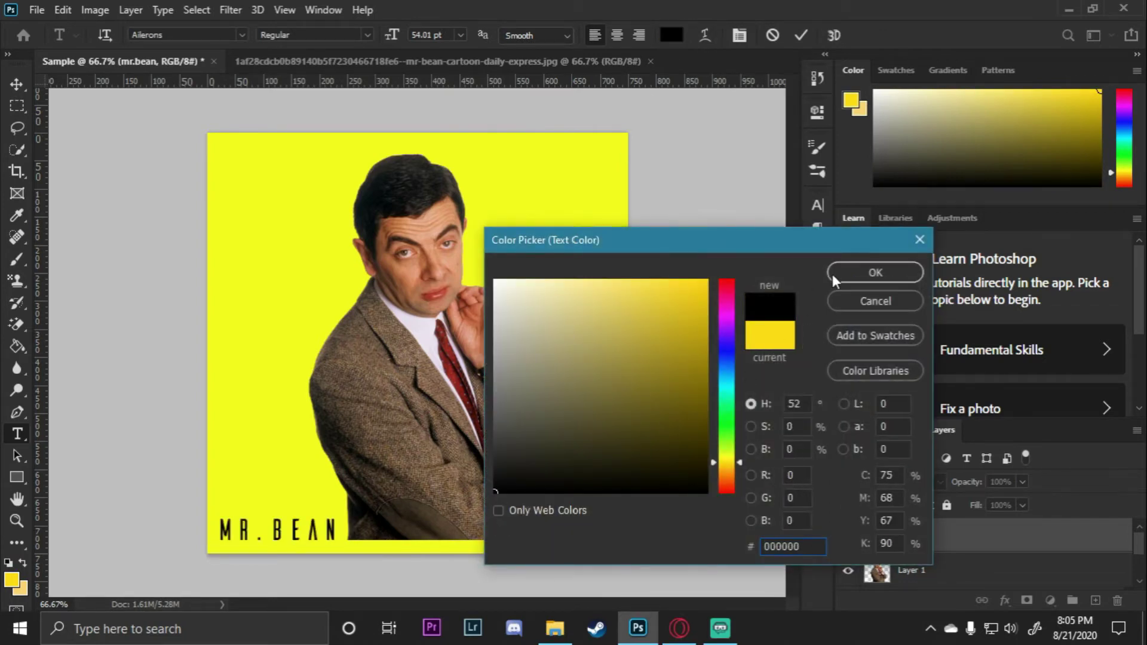
pyautogui.click(864, 275)
# - Set the font to Arial Narrow Bold and retype the text as MR.BEAN
pyautogui.click(242, 34)
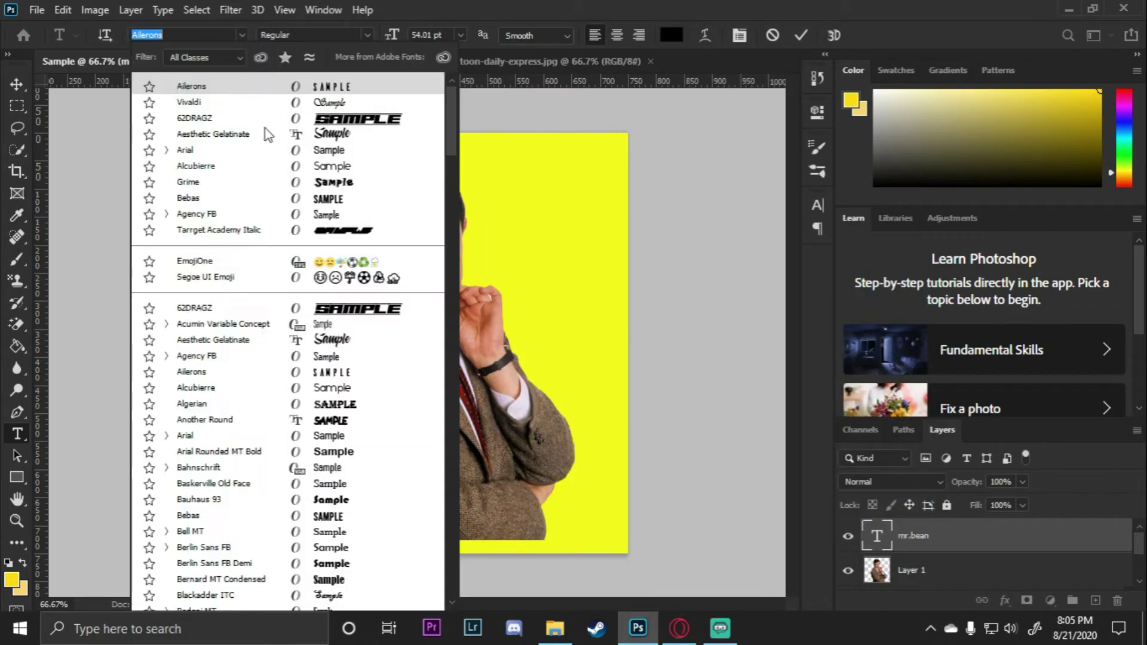
pyautogui.scroll(-2, 371, 394)
pyautogui.scroll(-2, 361, 383)
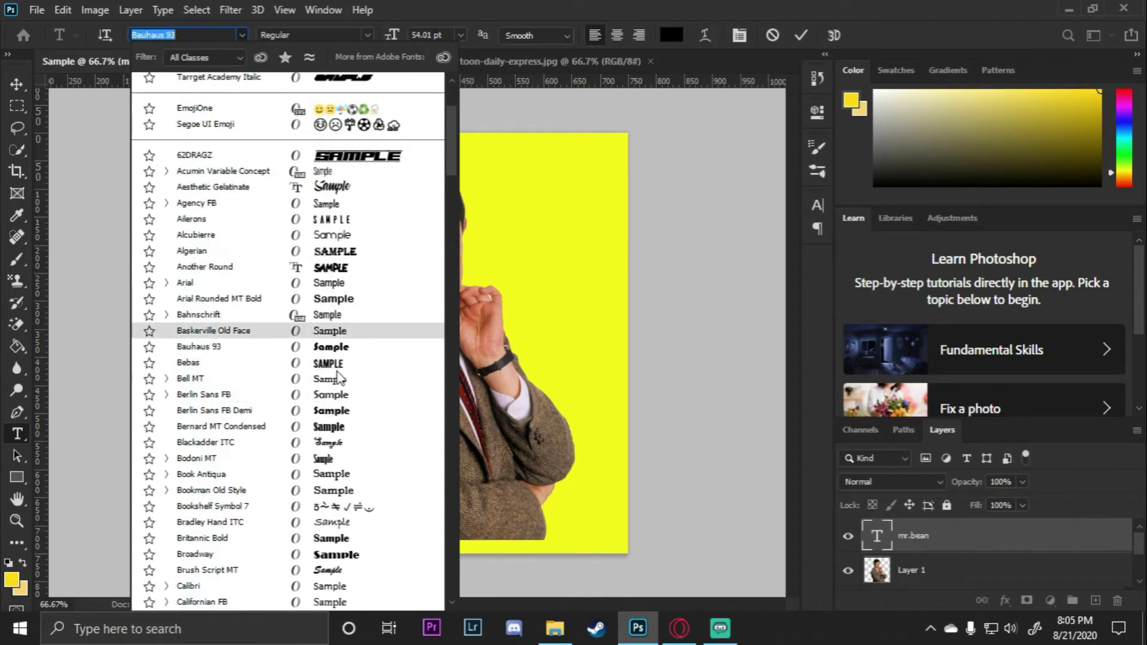
pyautogui.click(327, 285)
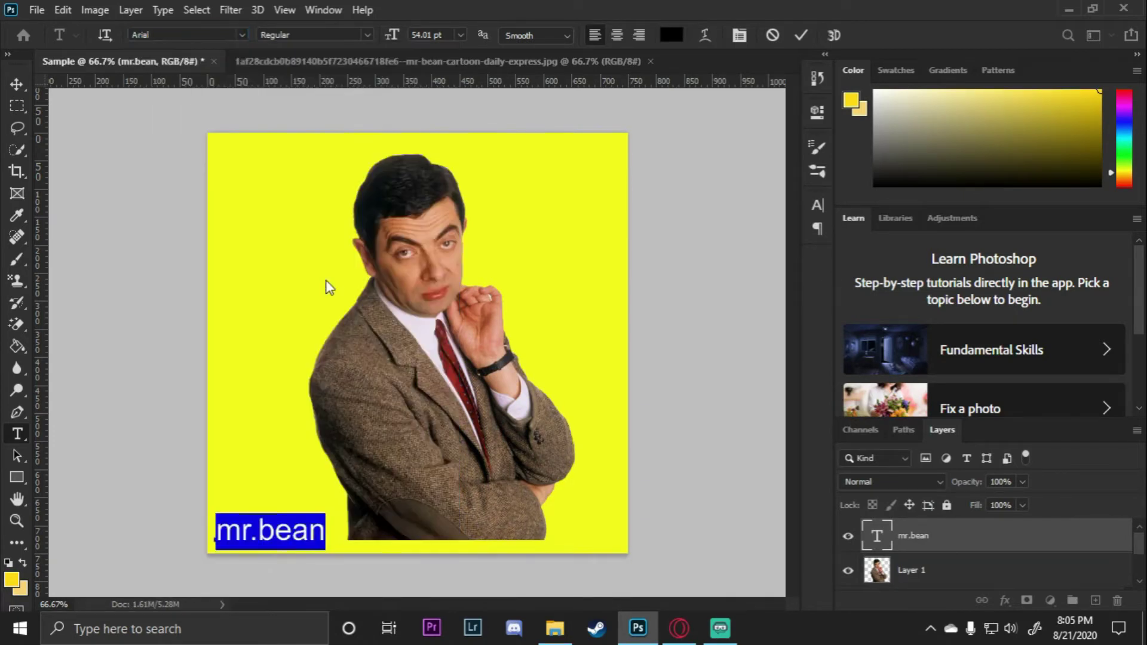
pyautogui.click(370, 34)
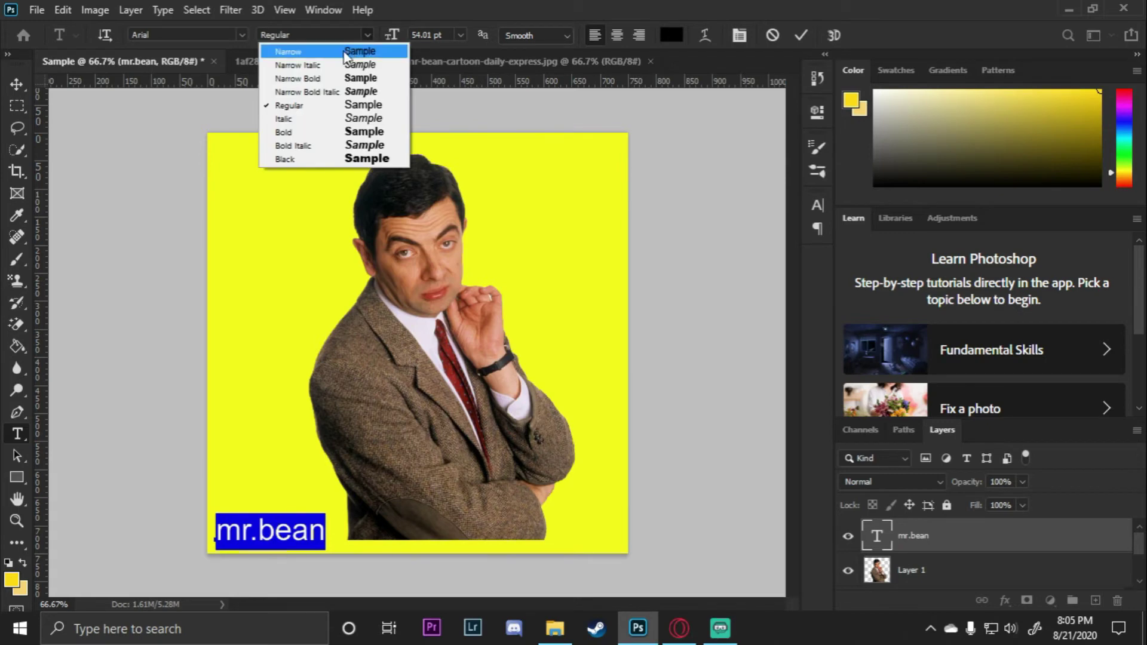
pyautogui.click(335, 81)
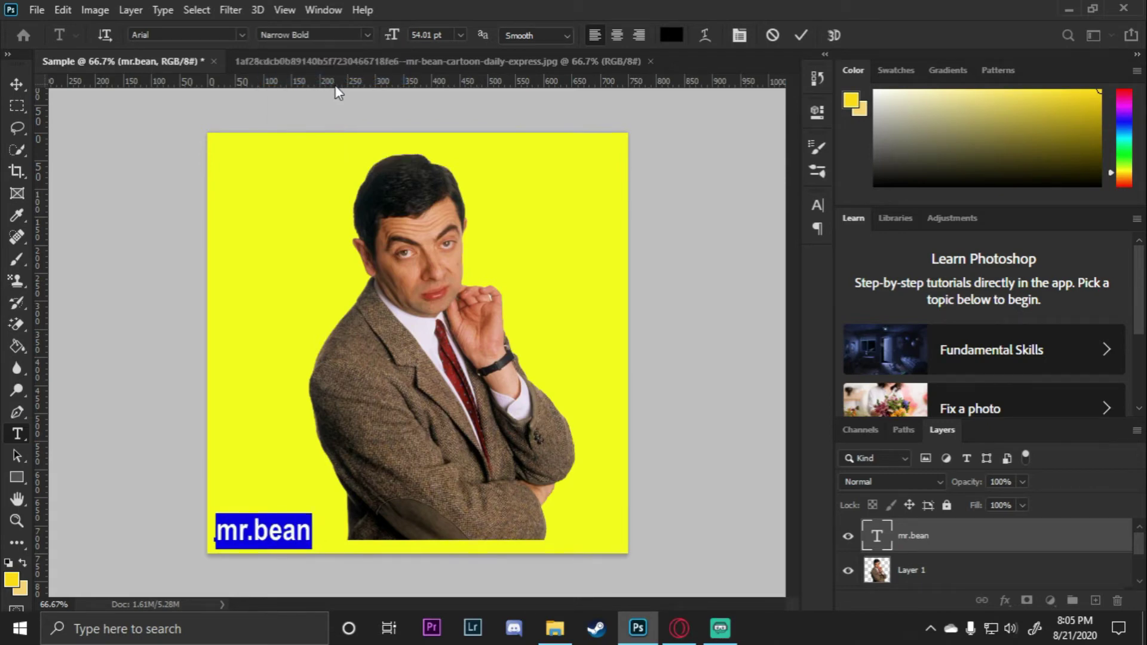
pyautogui.write('M')
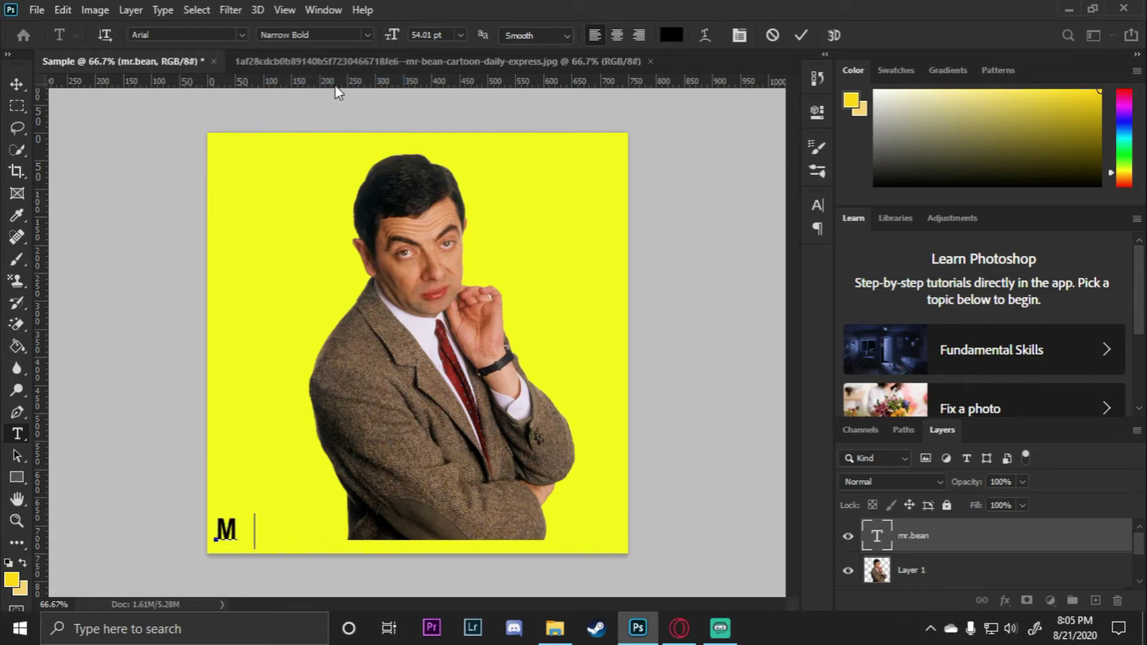
pyautogui.write('R.BEAN')
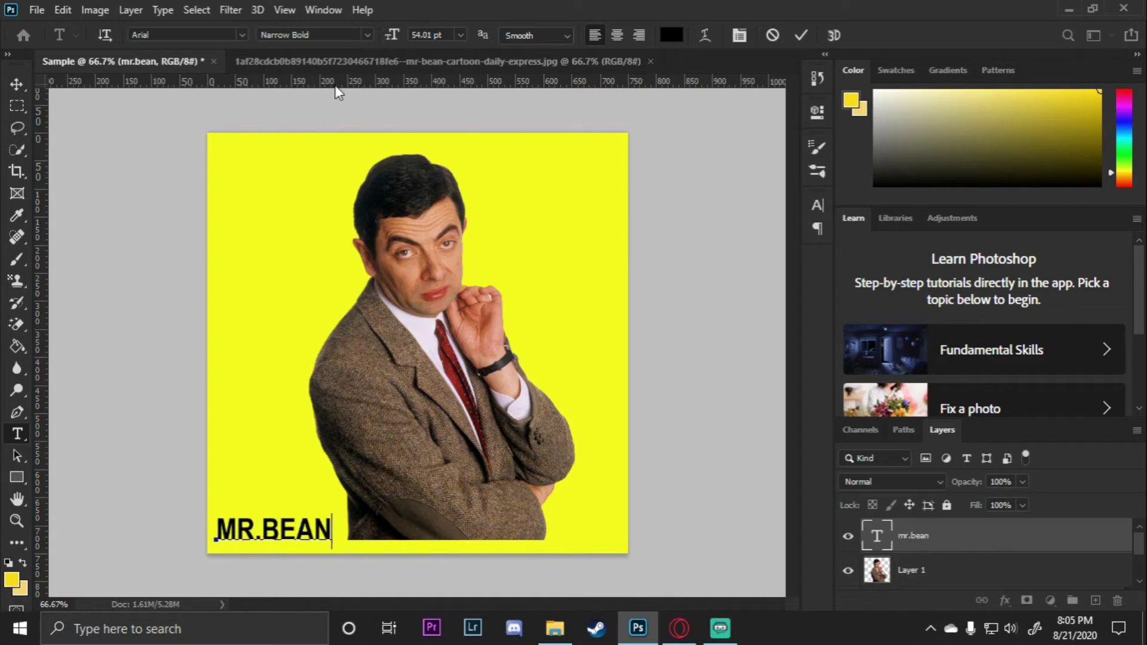
pyautogui.click(18, 85)
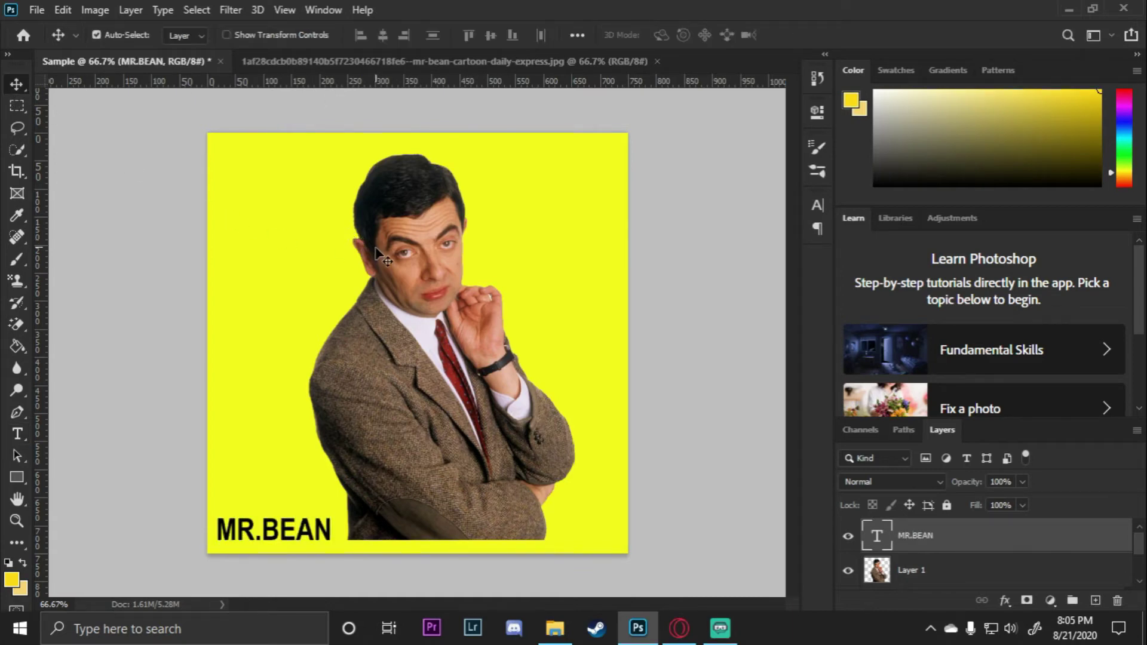
# - Place the man's layer above MR.BEAN, enlarge the text, and move it behind his head
pyautogui.moveTo(328, 528)
pyautogui.mouseDown()
pyautogui.moveTo(321, 210)
pyautogui.moveTo(334, 469)
pyautogui.moveTo(492, 379)
pyautogui.moveTo(395, 263)
pyautogui.moveTo(378, 440)
pyautogui.moveTo(385, 257)
pyautogui.mouseUp()
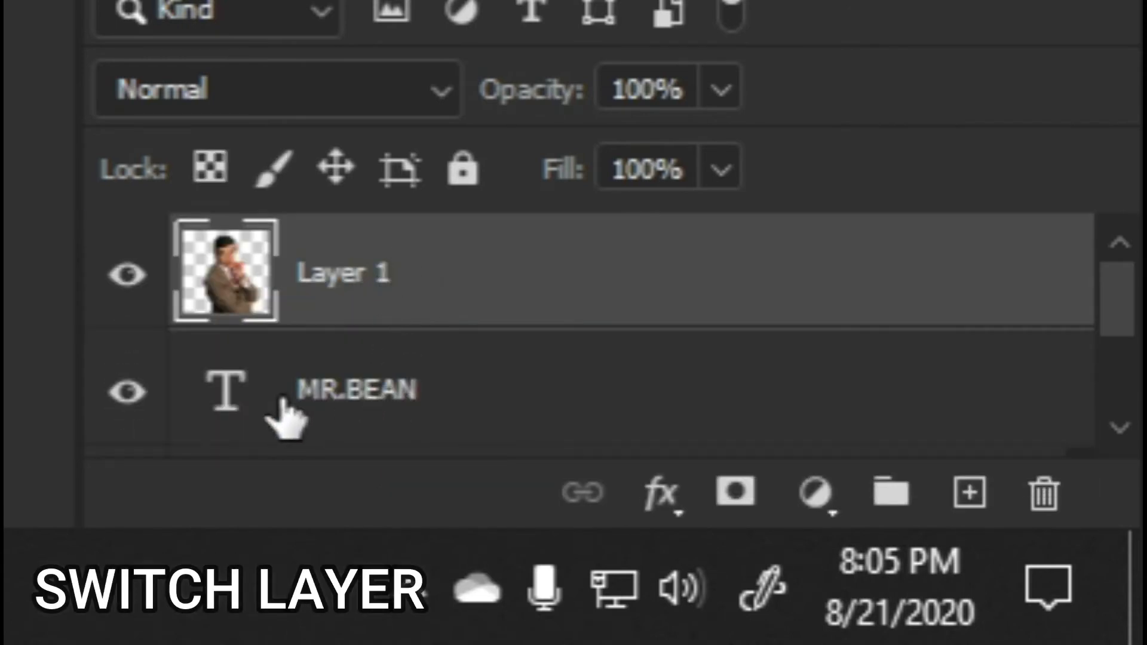
pyautogui.click(230, 415)
pyautogui.doubleClick(230, 415)
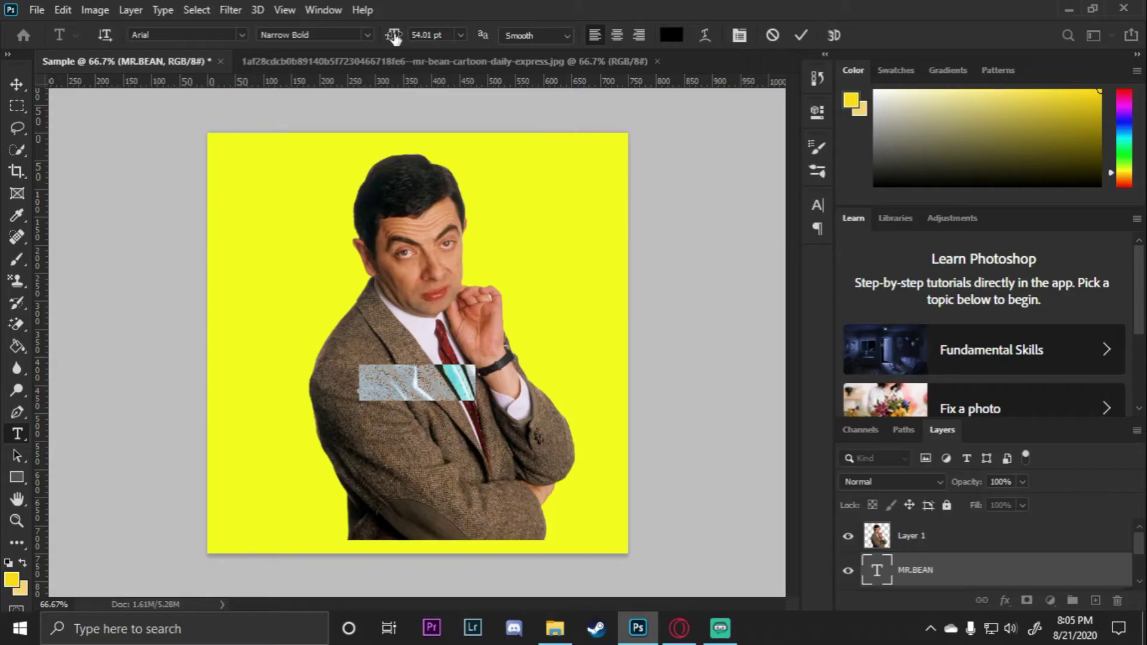
pyautogui.click(17, 83)
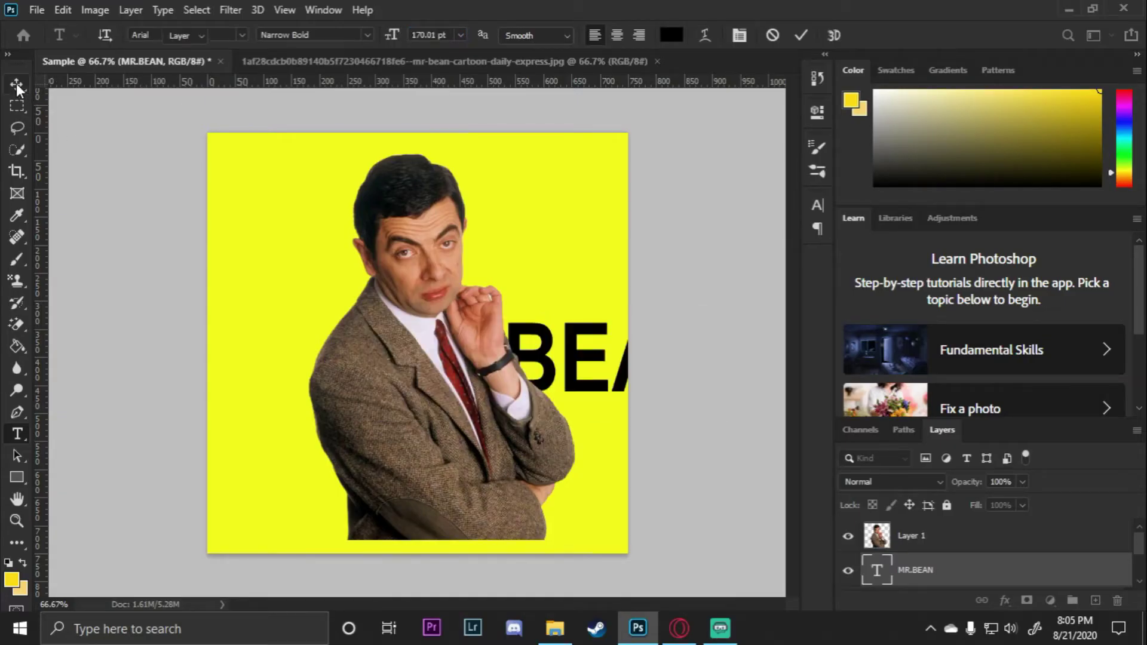
pyautogui.moveTo(575, 359); pyautogui.dragTo(472, 276)
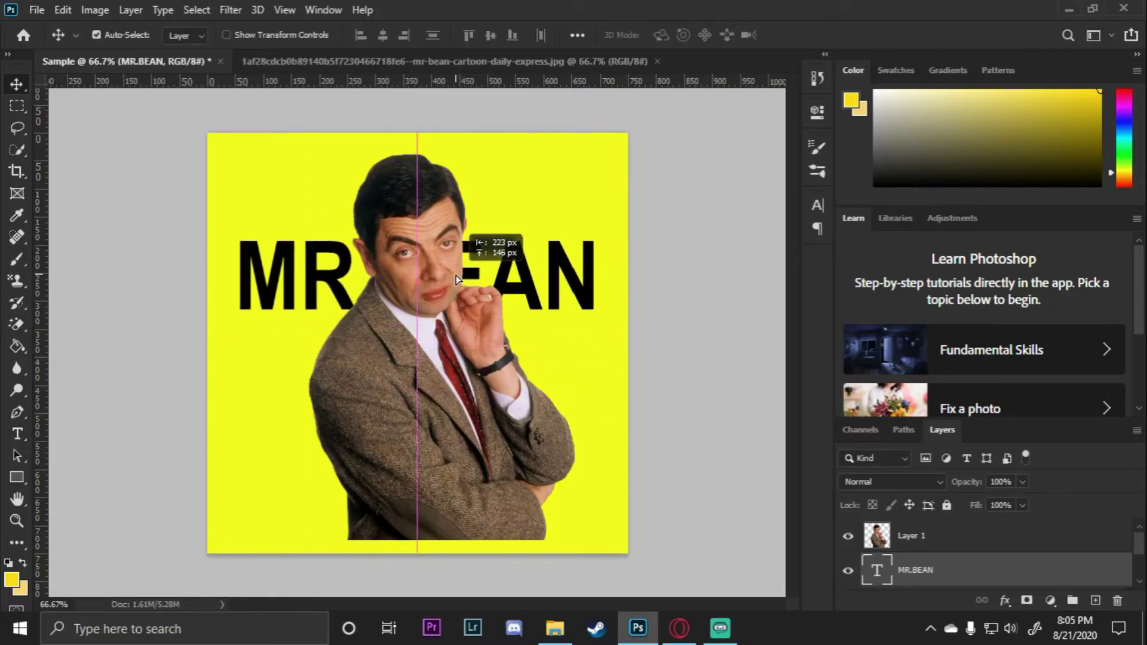
# - Enlarge MR.BEAN to about 236 pt and reposition it across the upper poster
pyautogui.doubleClick(877, 573)
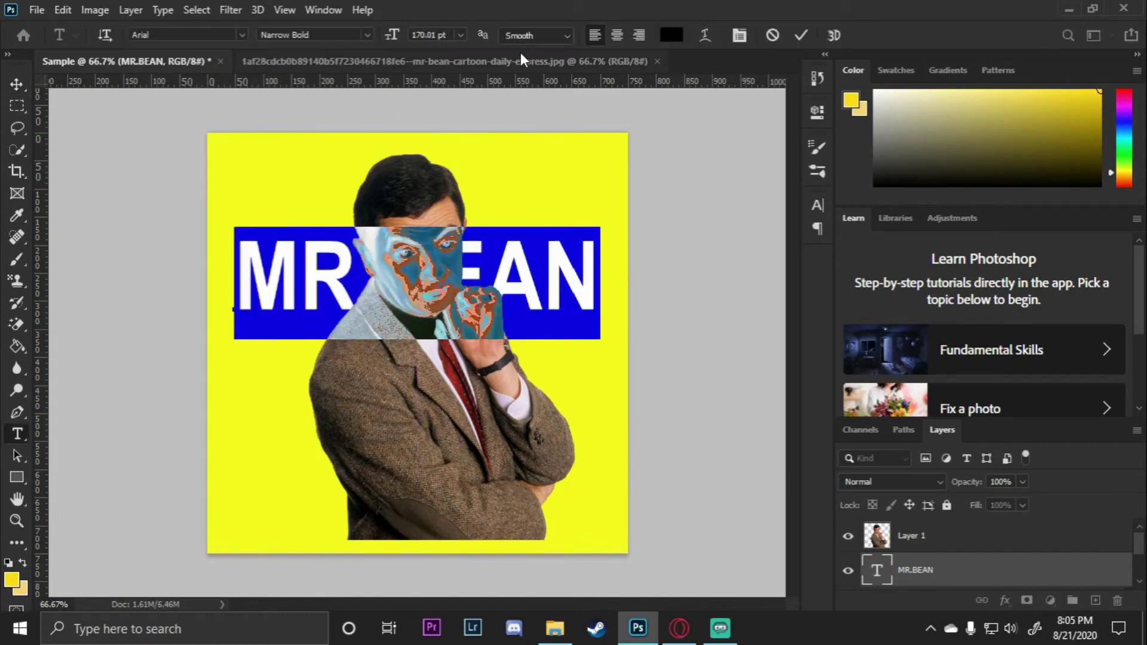
pyautogui.moveTo(387, 37); pyautogui.dragTo(419, 37)
pyautogui.click(17, 83)
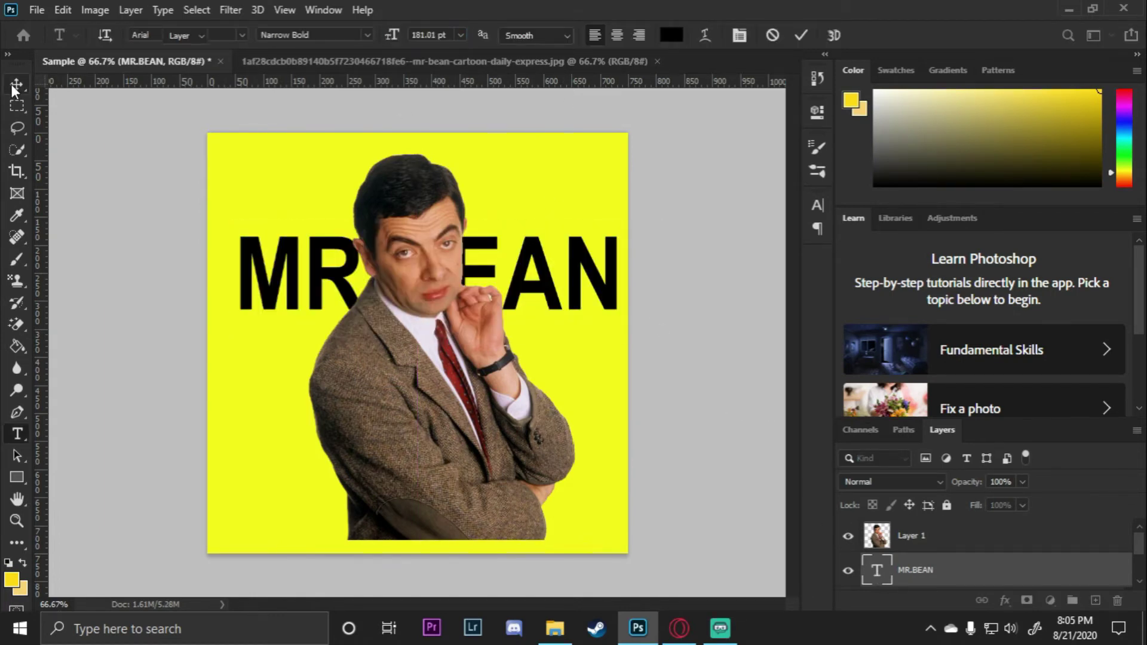
pyautogui.moveTo(572, 267); pyautogui.dragTo(564, 317)
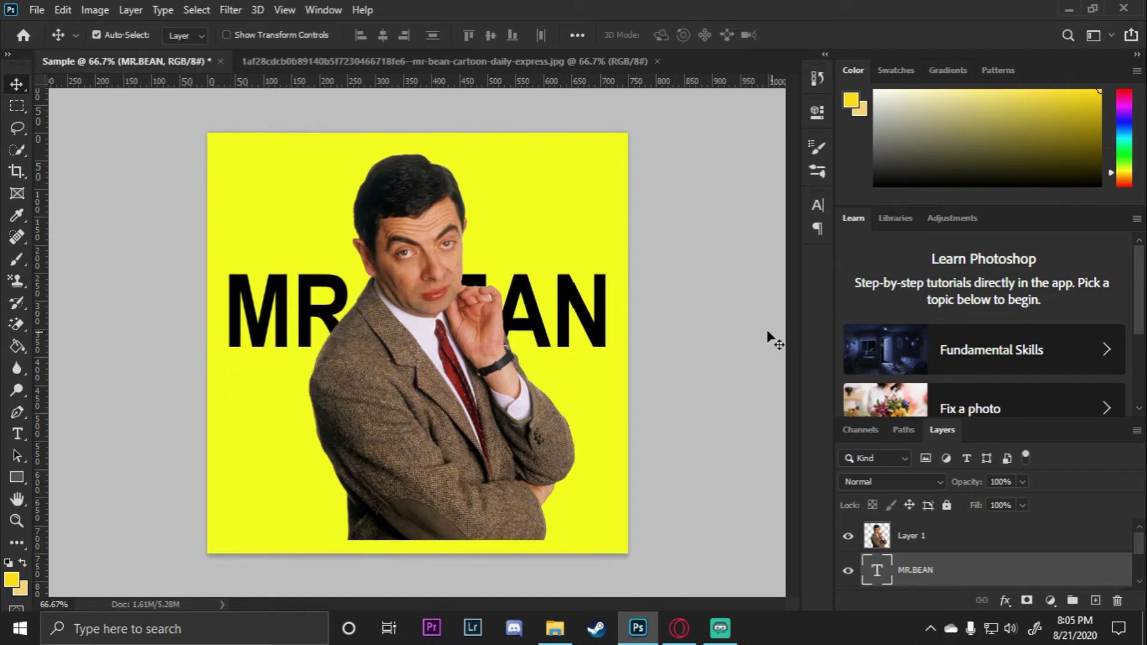
pyautogui.doubleClick(871, 560)
pyautogui.click(429, 35)
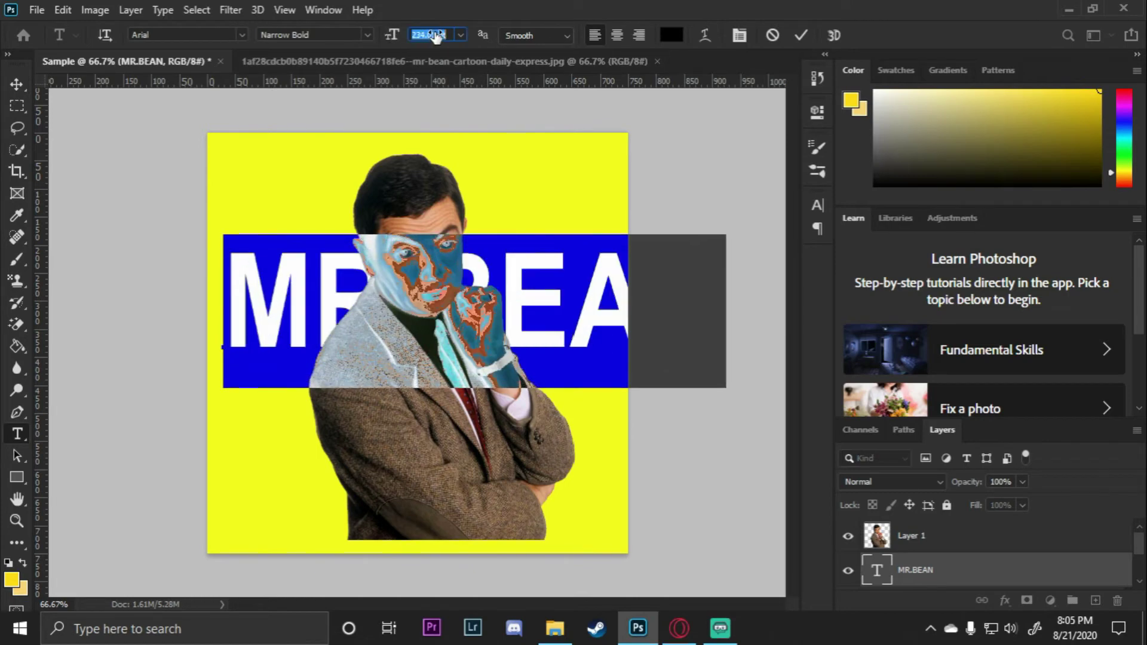
pyautogui.click(17, 84)
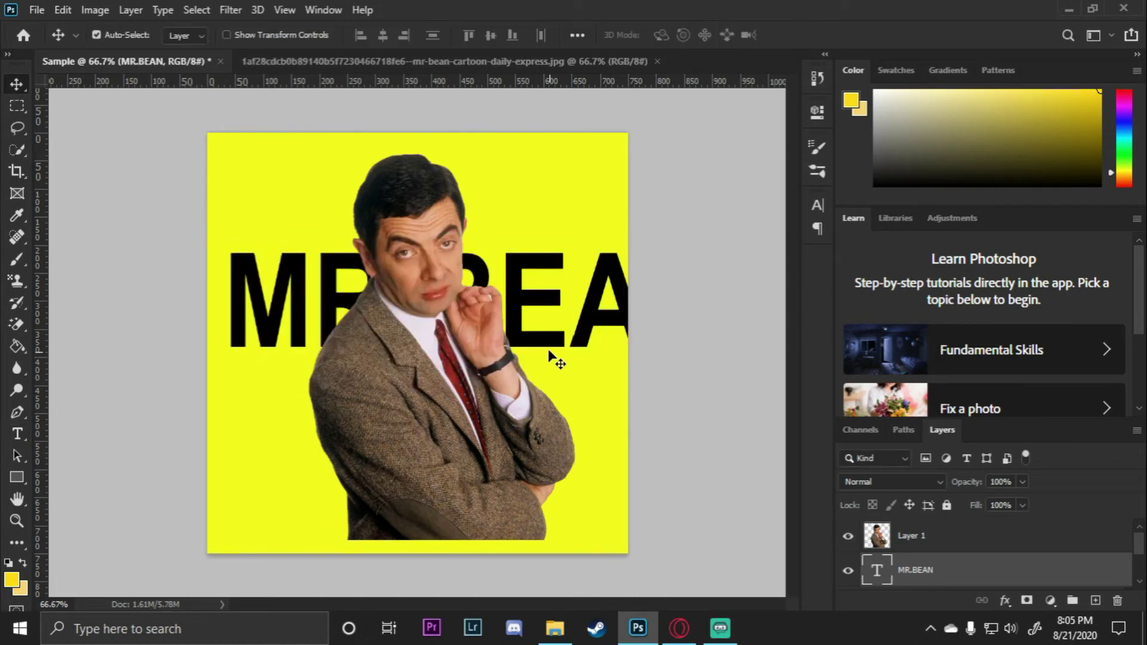
pyautogui.moveTo(548, 349)
pyautogui.mouseDown()
pyautogui.moveTo(448, 332)
pyautogui.moveTo(489, 331)
pyautogui.mouseUp()
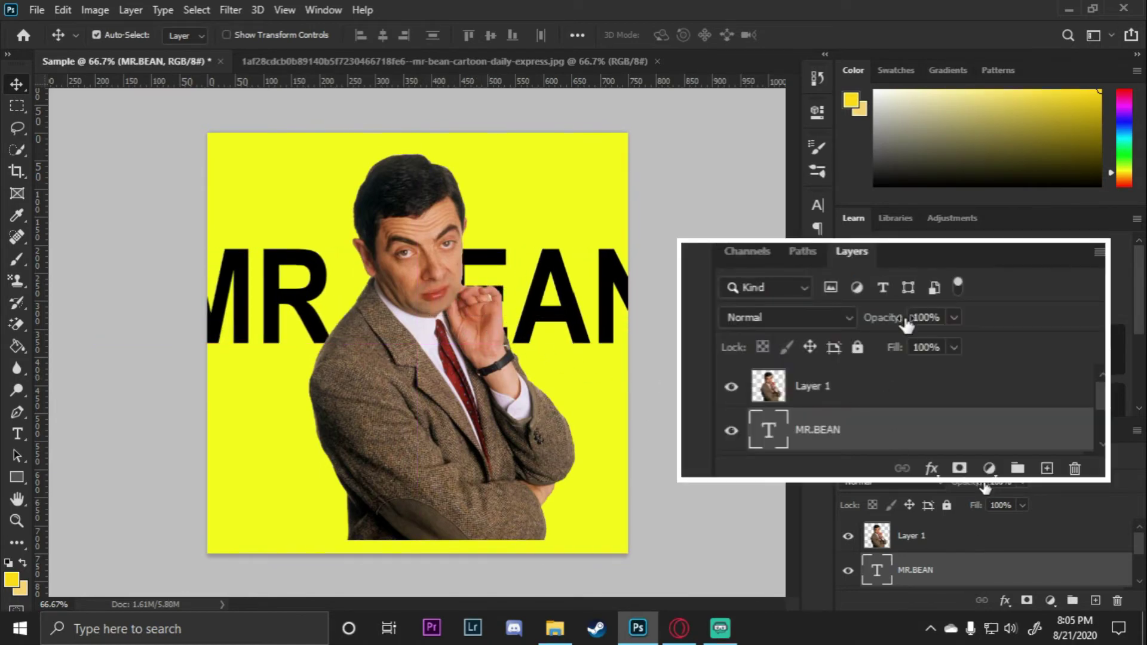
# - Set the MR.BEAN text layer's opacity to 61%
pyautogui.moveTo(907, 325); pyautogui.dragTo(814, 323)
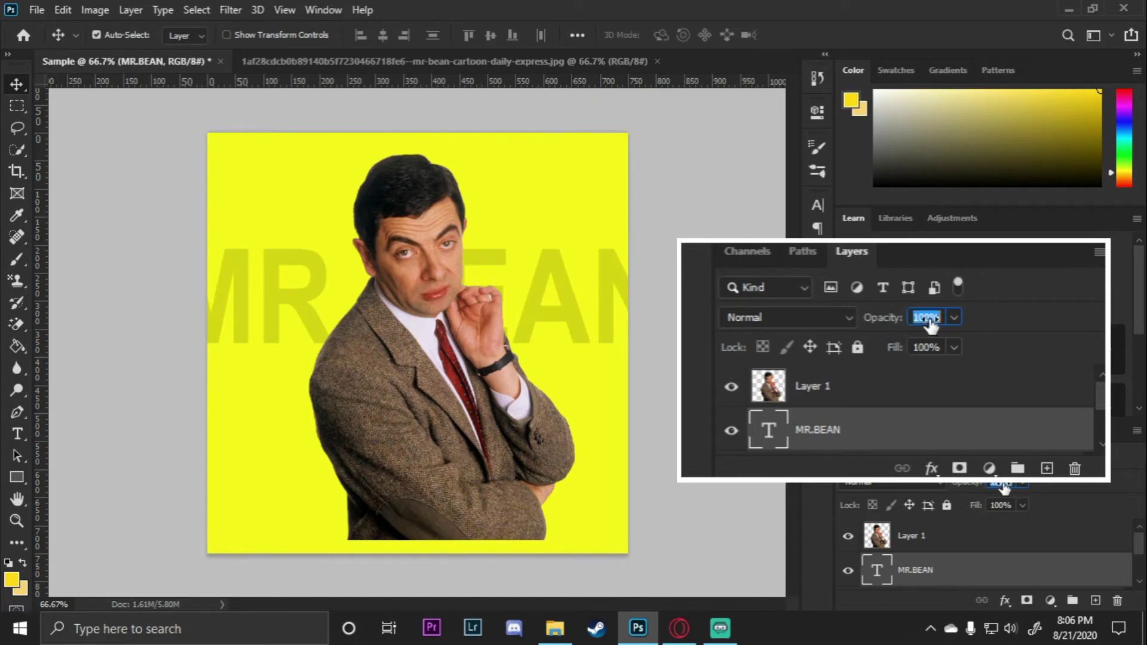
pyautogui.moveTo(884, 318); pyautogui.dragTo(872, 310)
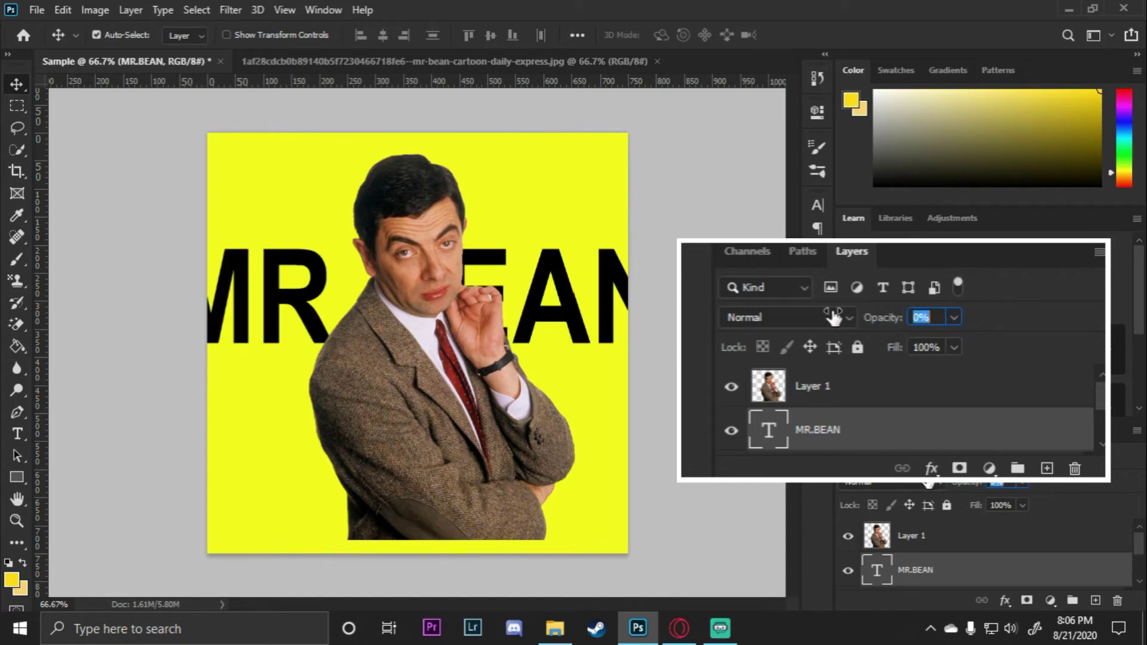
pyautogui.moveTo(928, 483); pyautogui.dragTo(1025, 487)
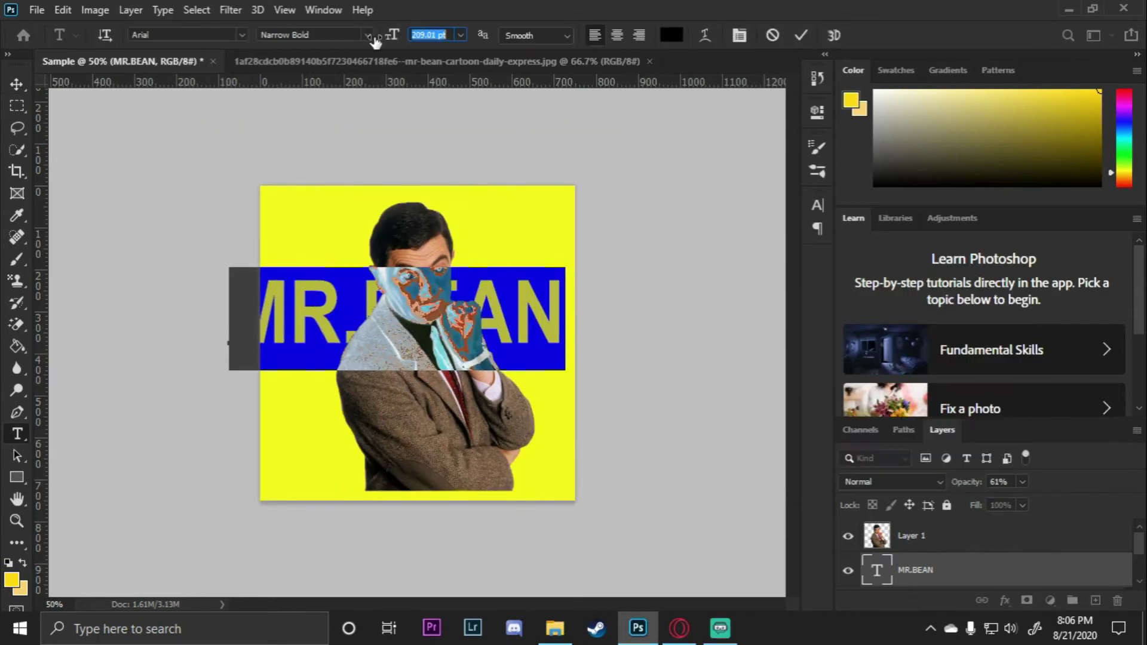
# - Commit the 209.01 pt MR.BEAN text and line it up across the top behind the head
pyautogui.hotkey('ctrl', 'Return')
pyautogui.press('v')
pyautogui.moveTo(563, 330)
pyautogui.mouseDown()
pyautogui.moveTo(577, 330)
pyautogui.moveTo(371, 263)
pyautogui.mouseUp()
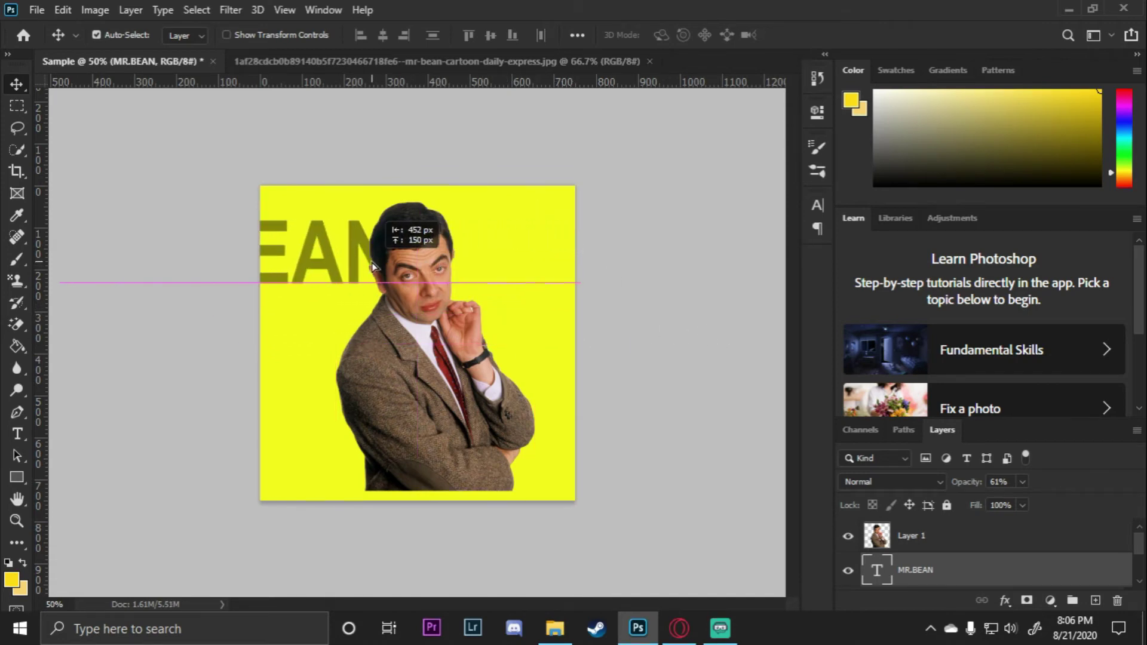
pyautogui.moveTo(371, 263); pyautogui.dragTo(548, 276)
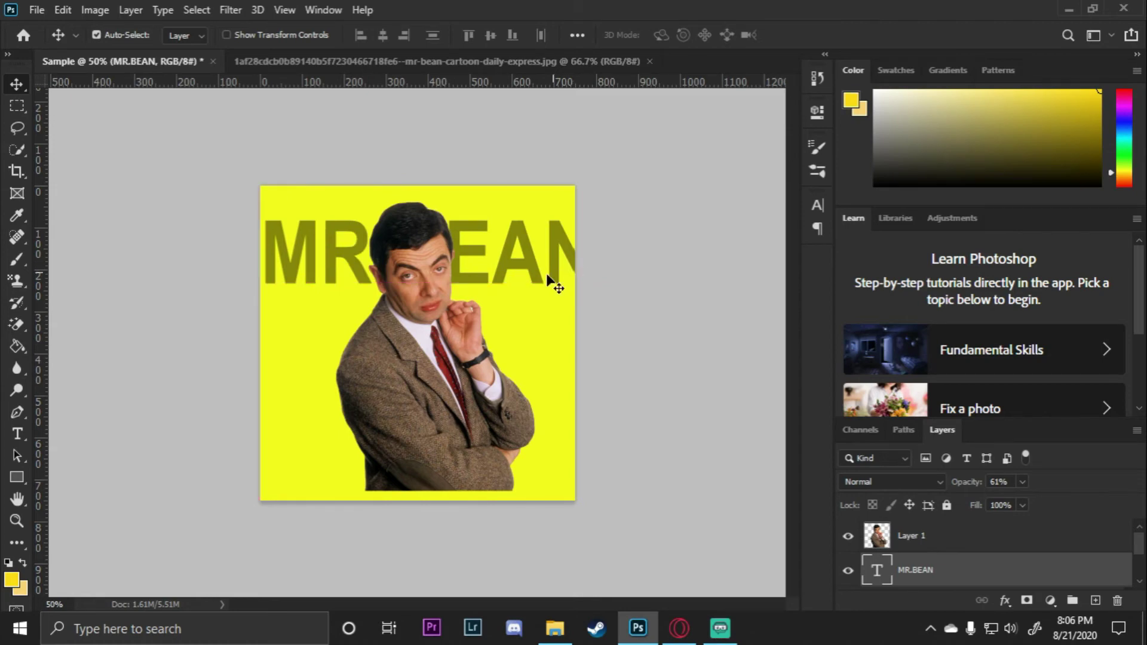
# - Lower the MR.BEAN text slightly and shift the man's photo into place at the left
pyautogui.click(889, 535)
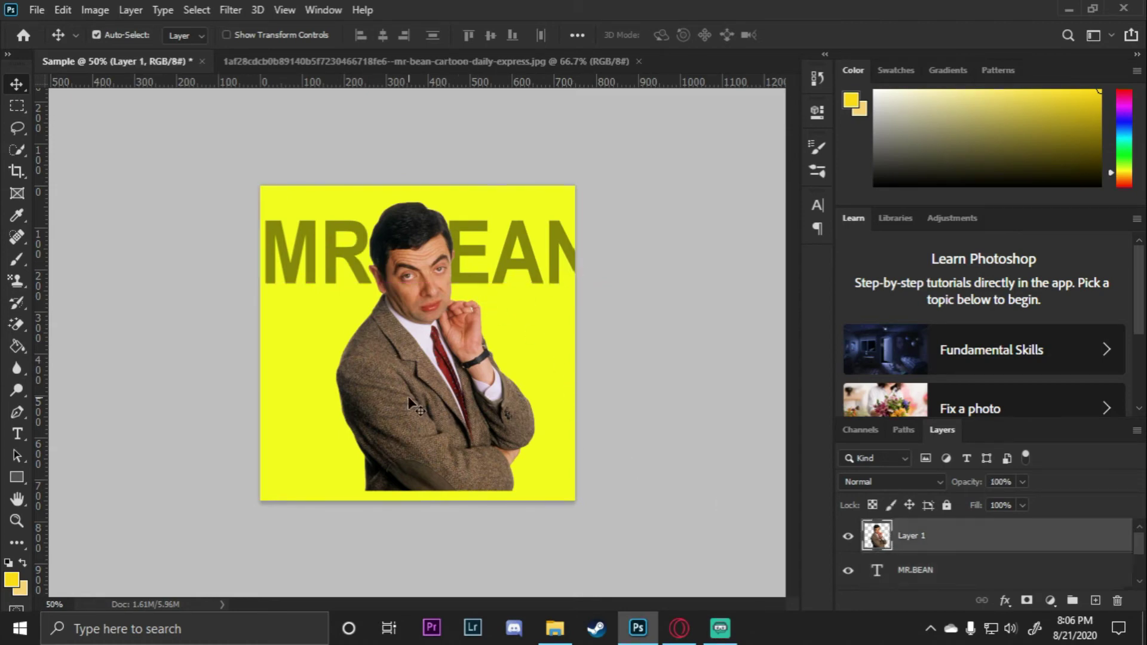
pyautogui.moveTo(412, 401); pyautogui.dragTo(352, 399)
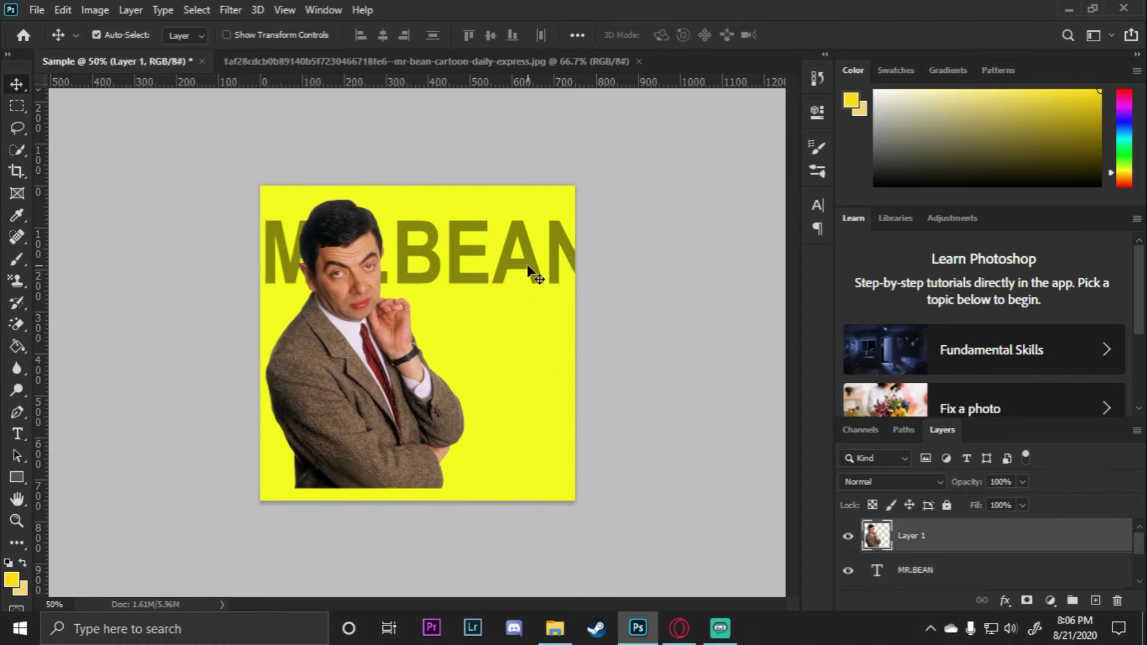
pyautogui.moveTo(528, 269); pyautogui.dragTo(512, 299)
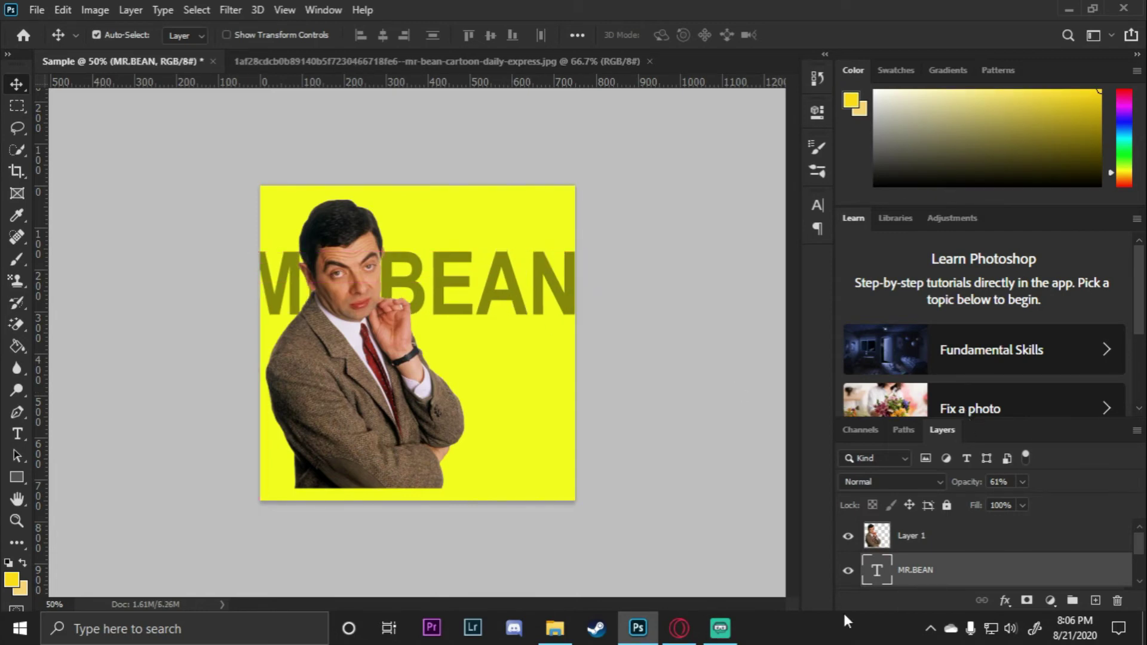
pyautogui.hotkey('ctrl', '+')
pyautogui.hotkey('ctrl', '-')
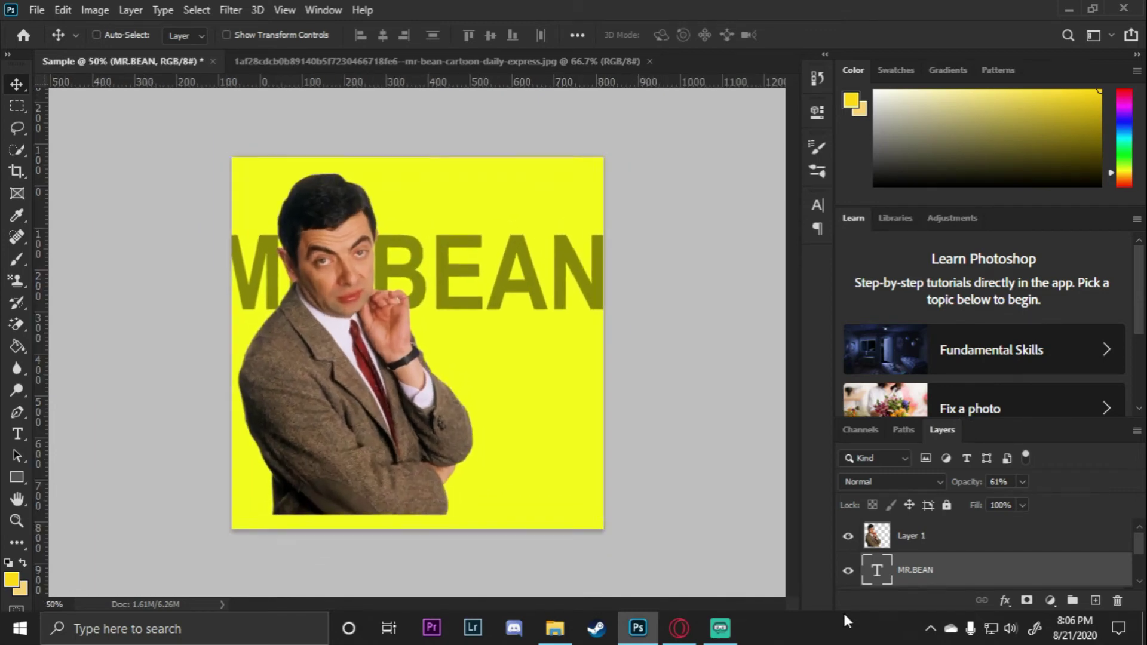
pyautogui.hotkey('ctrl', '+')
pyautogui.hotkey('ctrl', '-')
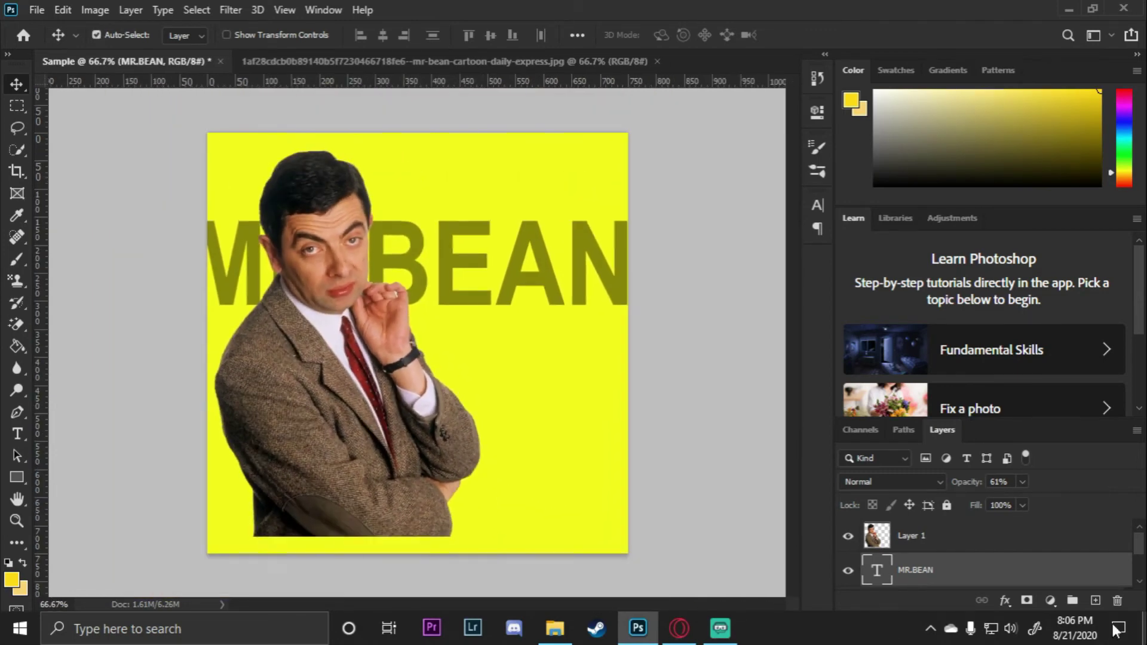
pyautogui.click(882, 544)
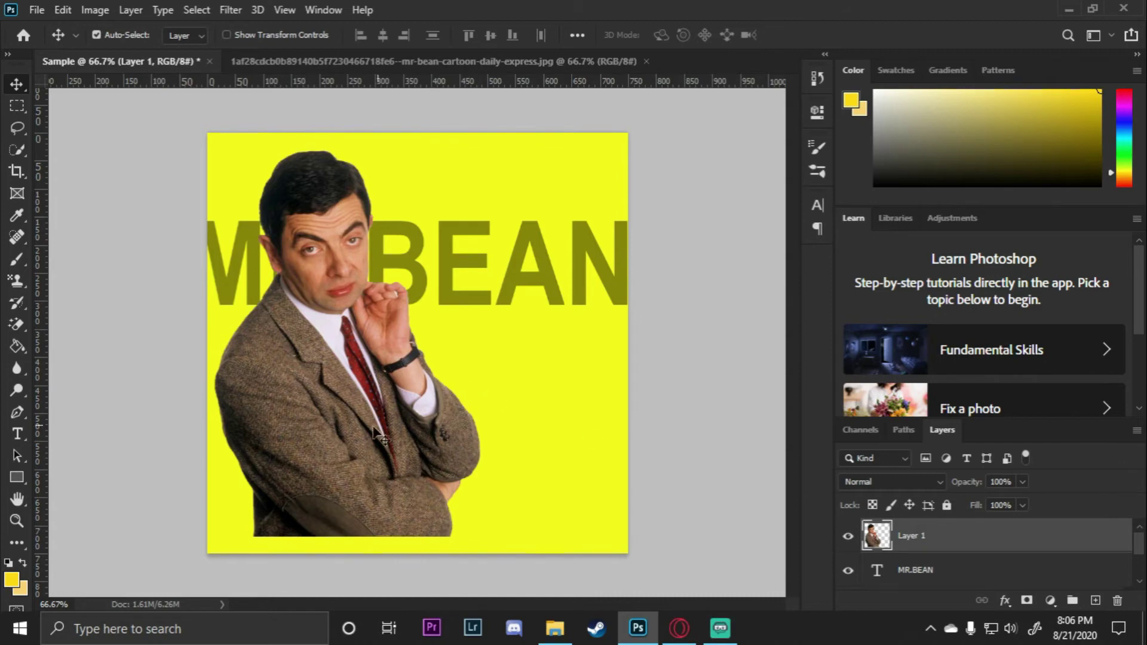
pyautogui.moveTo(365, 435)
pyautogui.mouseDown()
pyautogui.moveTo(450, 438)
pyautogui.moveTo(450, 427)
pyautogui.mouseUp()
# - Free-transform the man's photo, scaling it down to about 77%
pyautogui.hotkey('ctrl', 't')
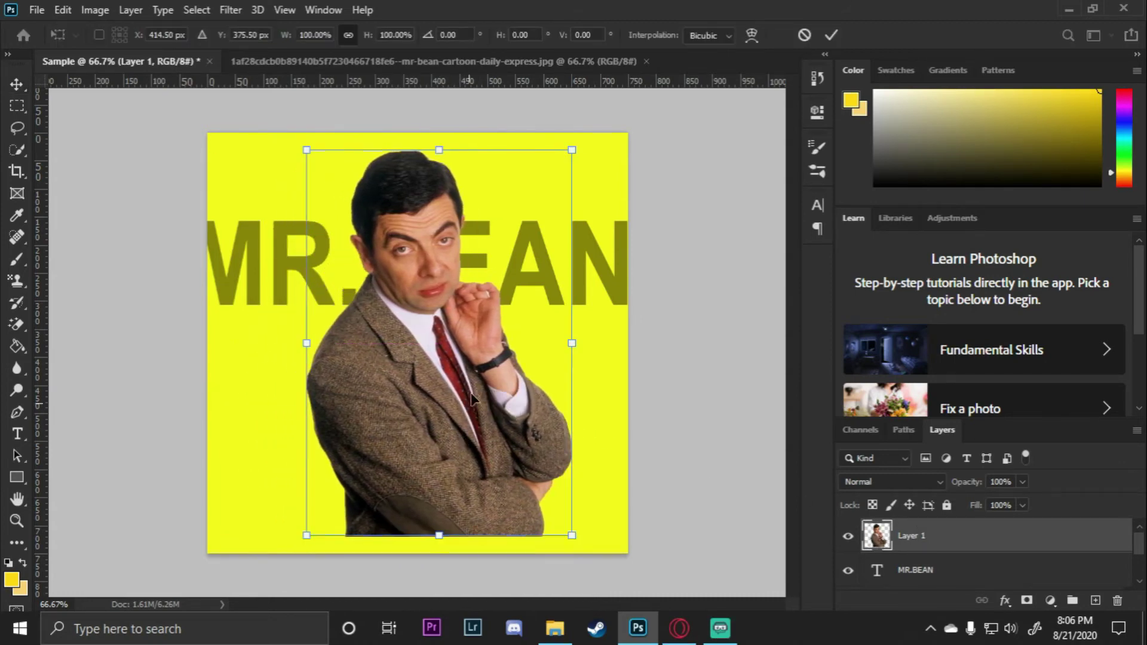
pyautogui.moveTo(571, 151); pyautogui.dragTo(555, 172)
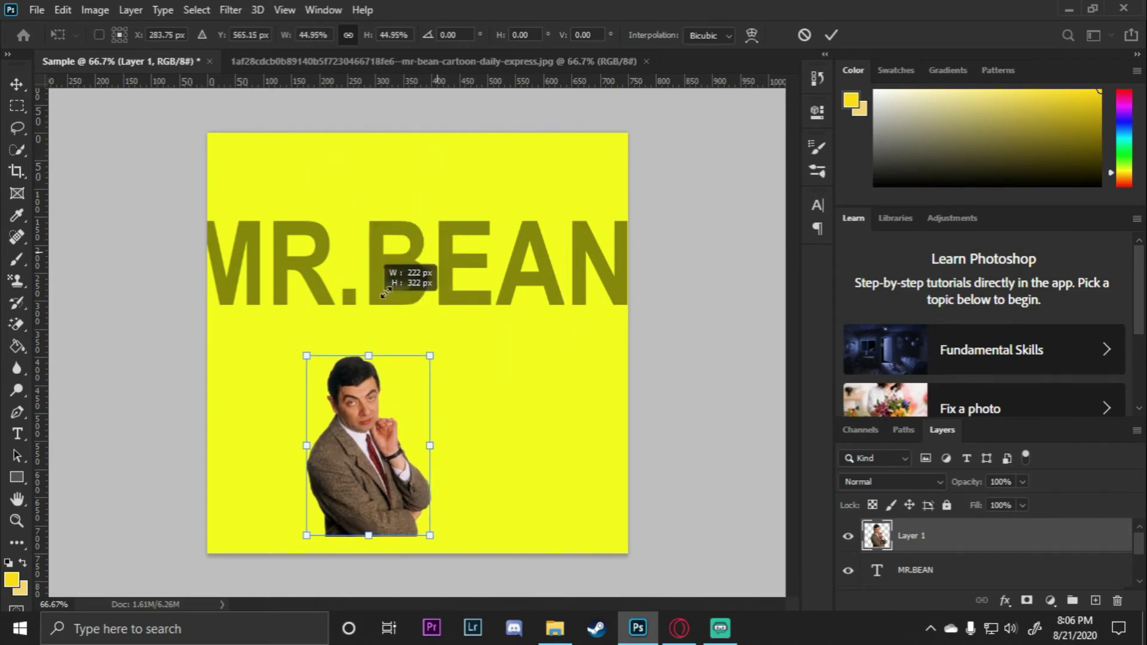
pyautogui.hotkey('ctrl', '-')
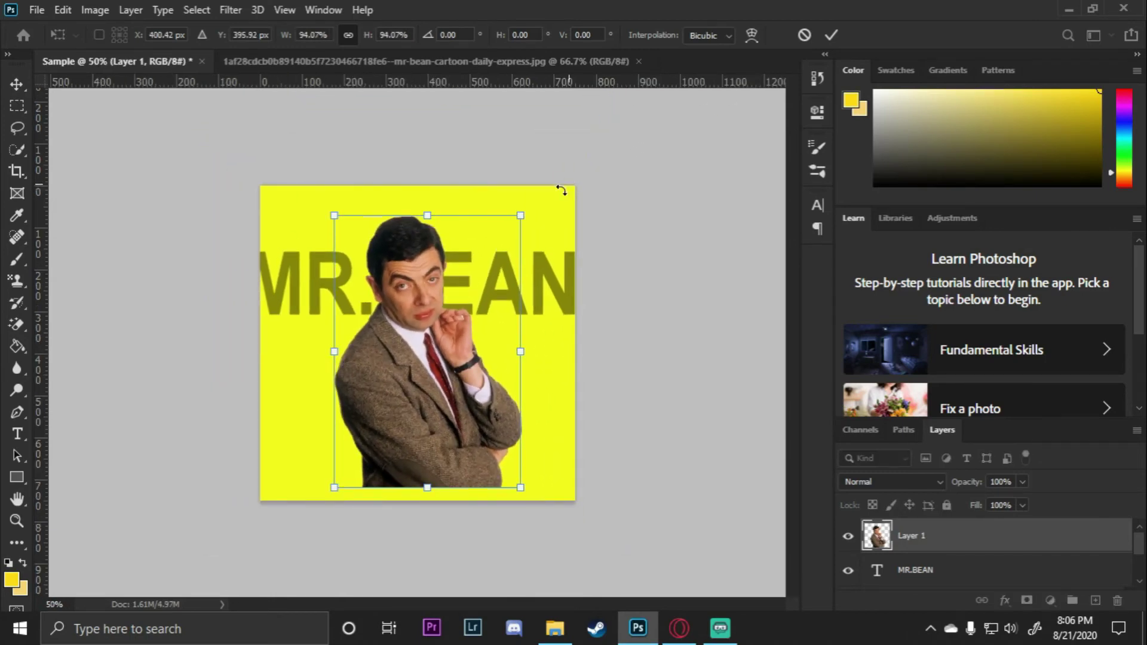
pyautogui.moveTo(512, 222)
pyautogui.mouseDown()
pyautogui.moveTo(481, 268)
pyautogui.moveTo(700, 113)
pyautogui.moveTo(592, 289)
pyautogui.mouseUp()
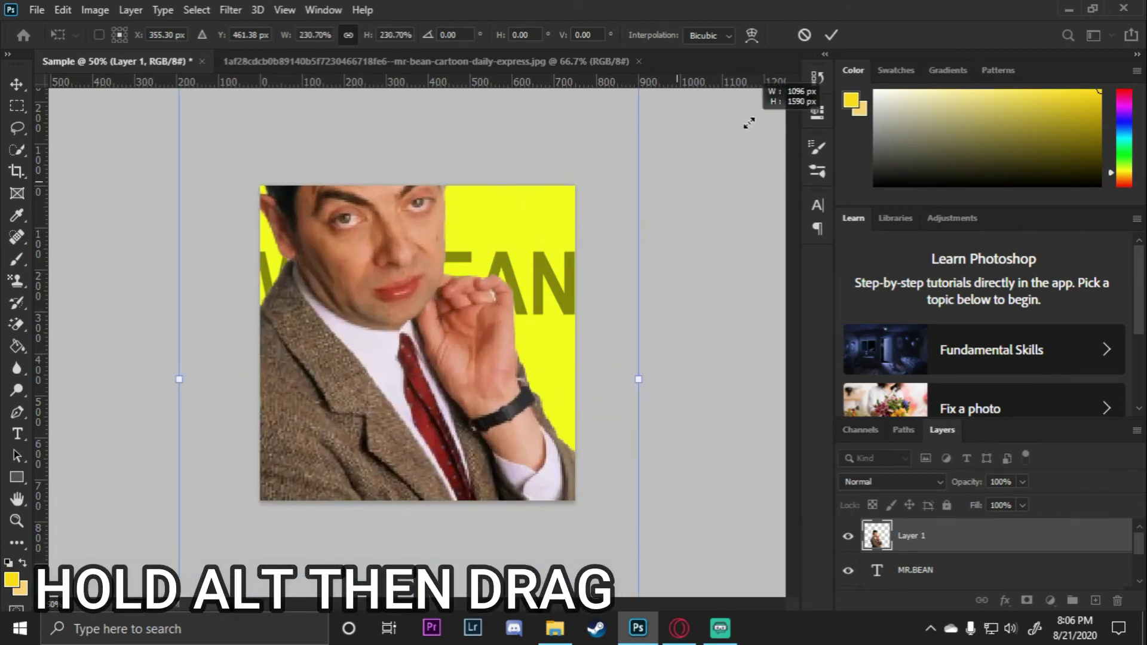
pyautogui.moveTo(592, 289); pyautogui.dragTo(521, 333)
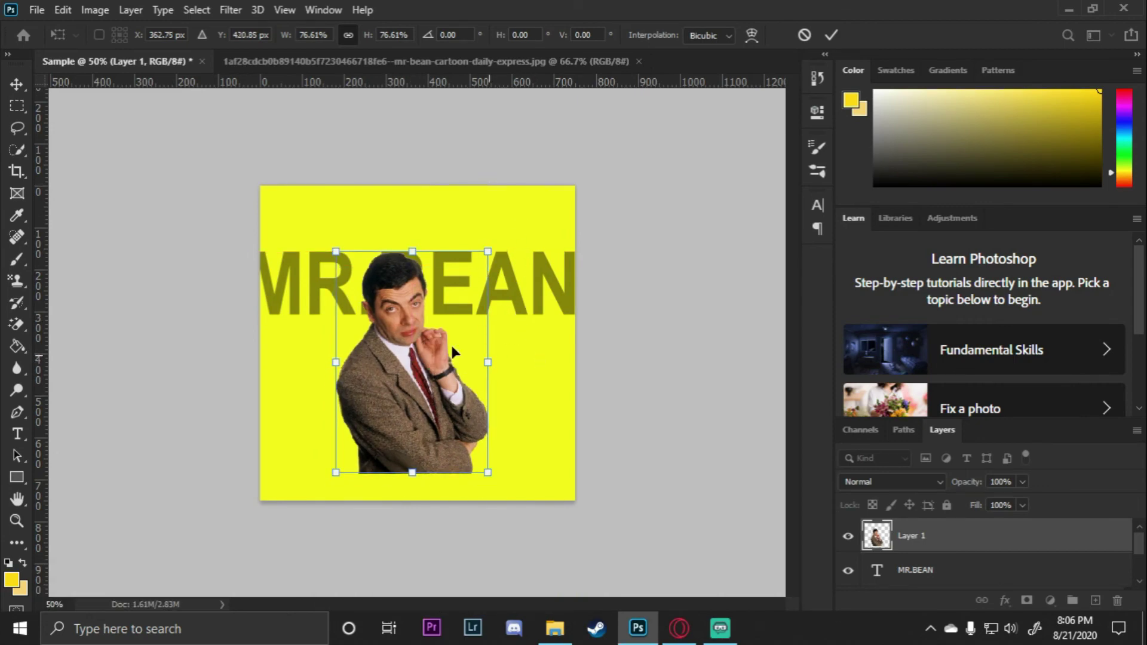
# - Keep the photo upright, enlarge it to nearly full size at lower left, and commit
pyautogui.moveTo(537, 325); pyautogui.dragTo(449, 221)
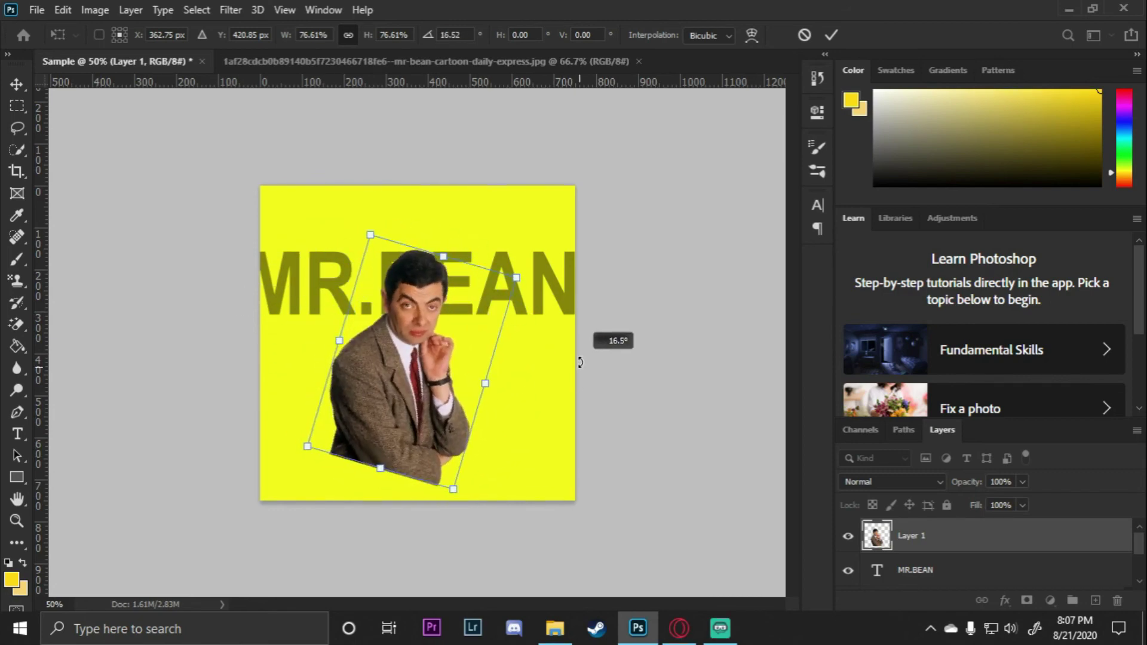
pyautogui.moveTo(450, 221); pyautogui.dragTo(651, 374)
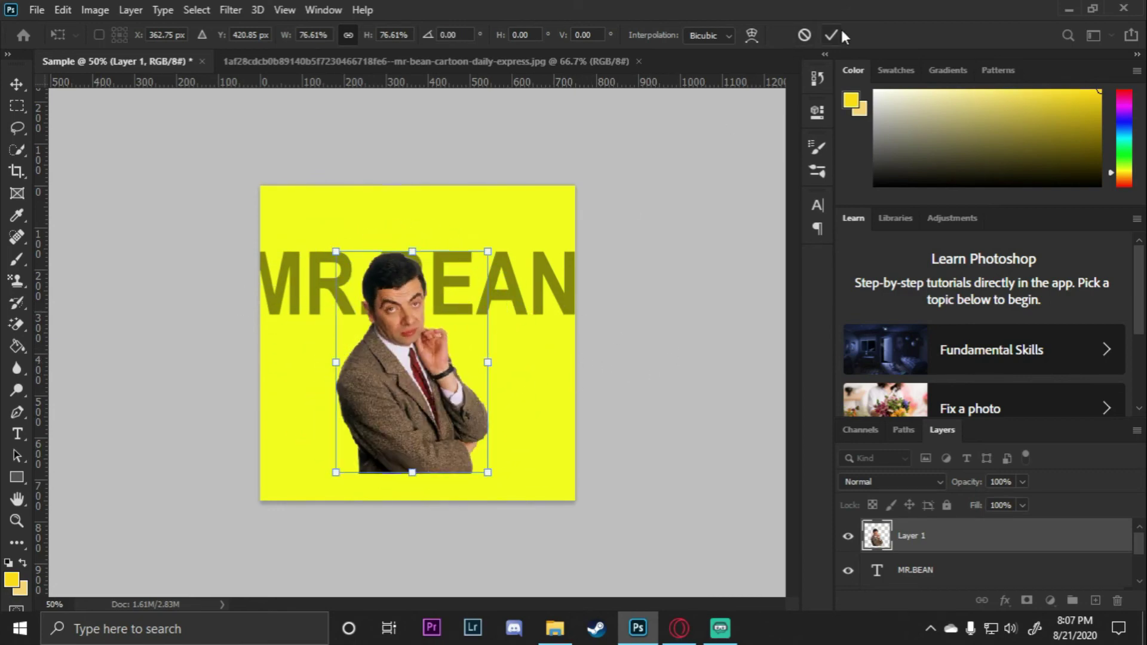
pyautogui.moveTo(487, 251); pyautogui.dragTo(511, 242)
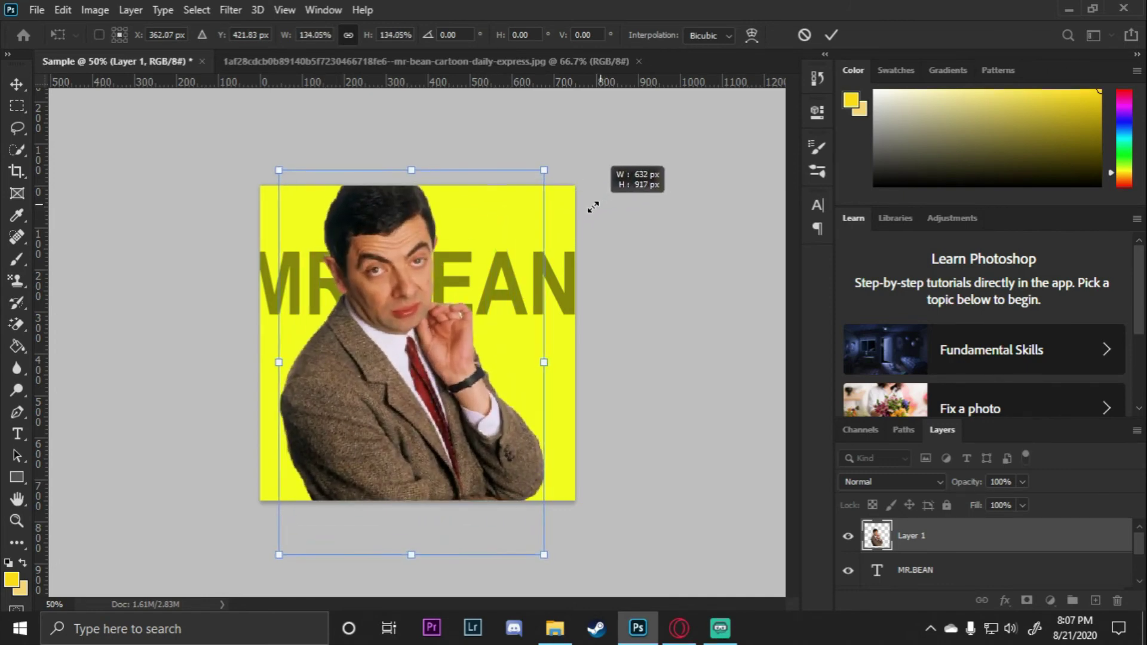
pyautogui.moveTo(512, 242); pyautogui.dragTo(526, 221)
pyautogui.moveTo(351, 390); pyautogui.dragTo(354, 389)
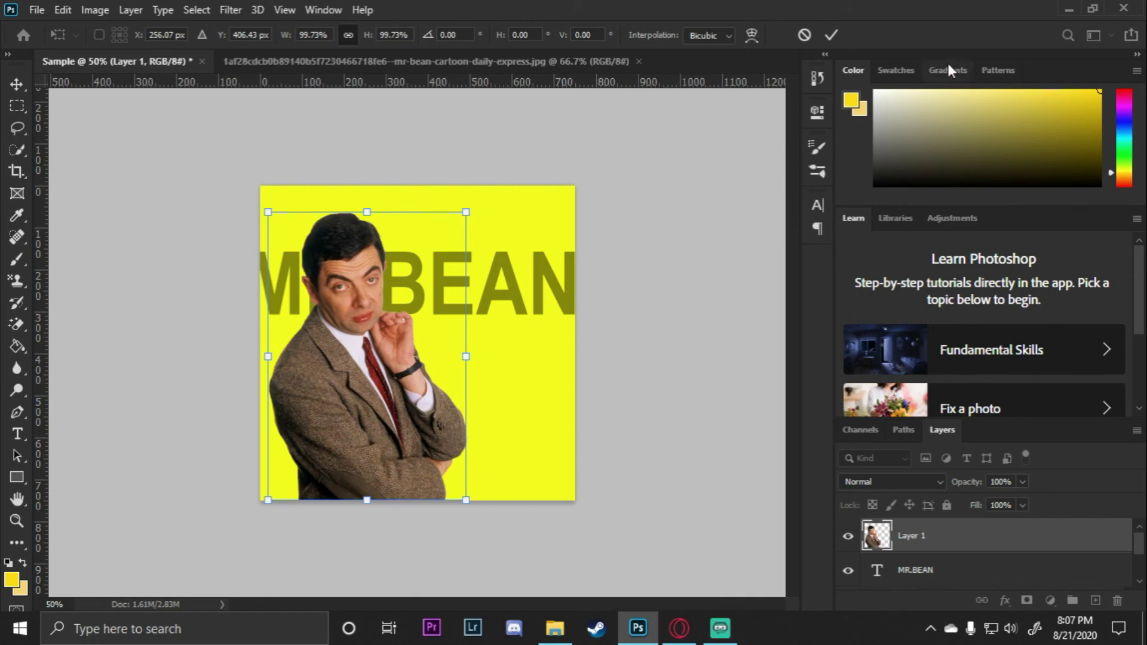
pyautogui.click(832, 35)
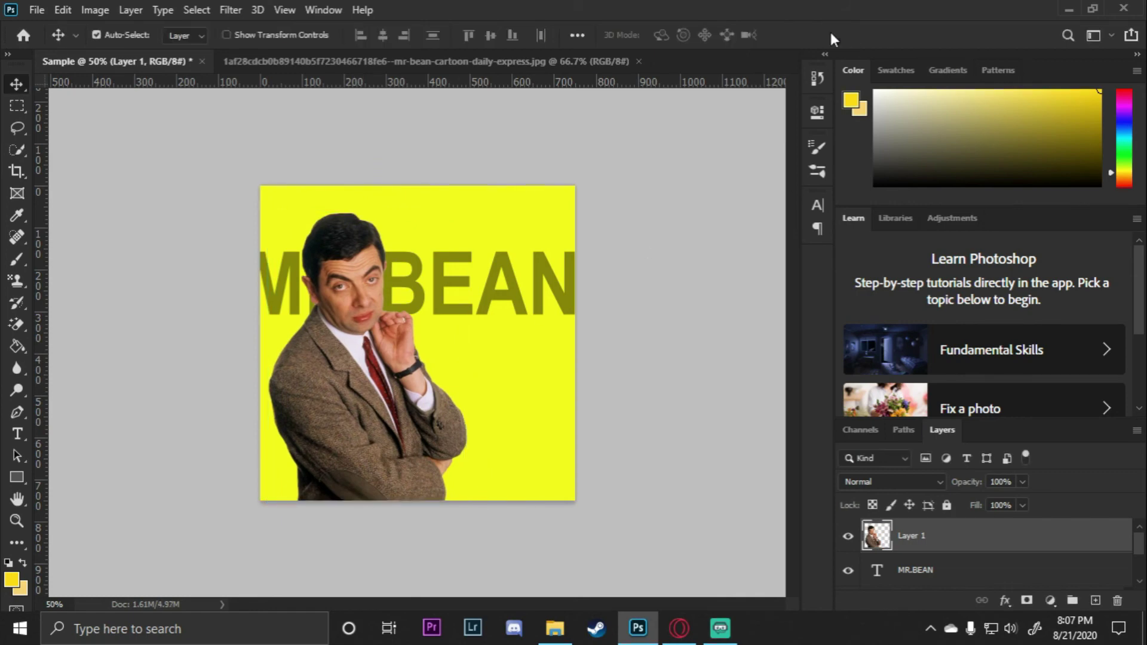
pyautogui.hotkey('ctrl', '+')
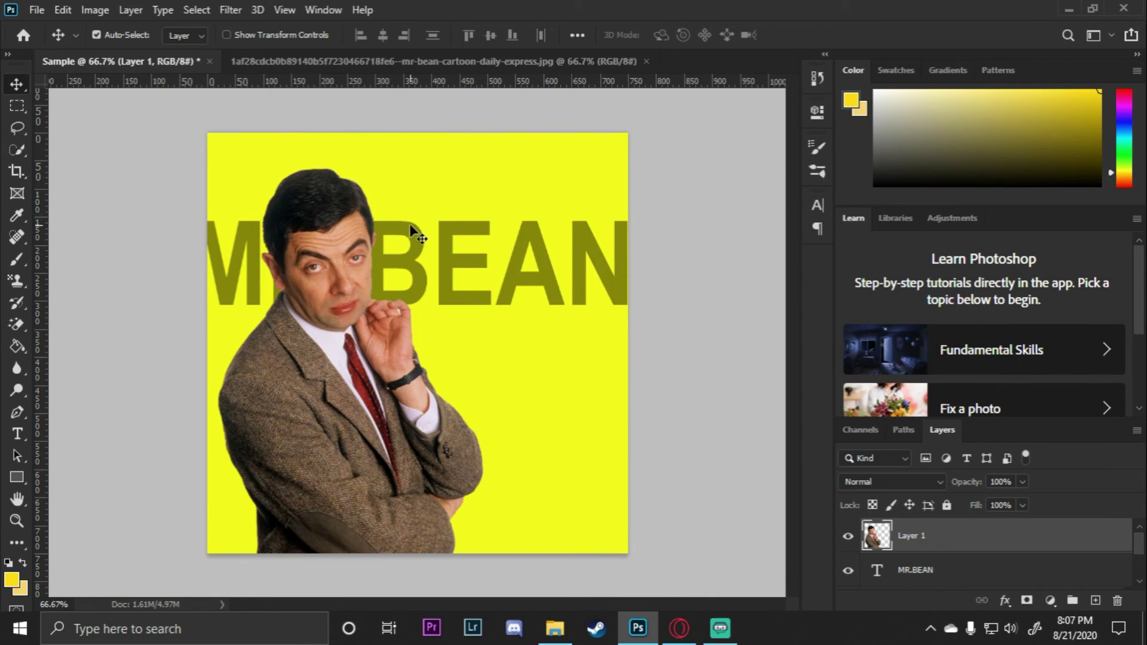
# - Save As to this computer with JPEG chosen as the file format
pyautogui.click(36, 10)
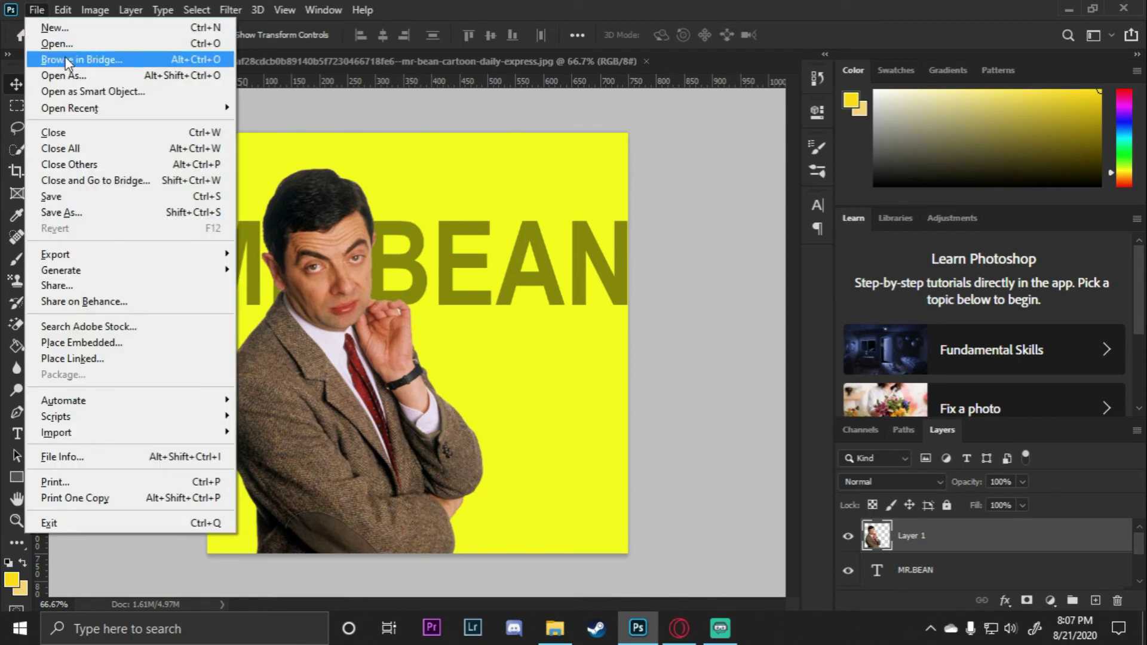
pyautogui.click(167, 214)
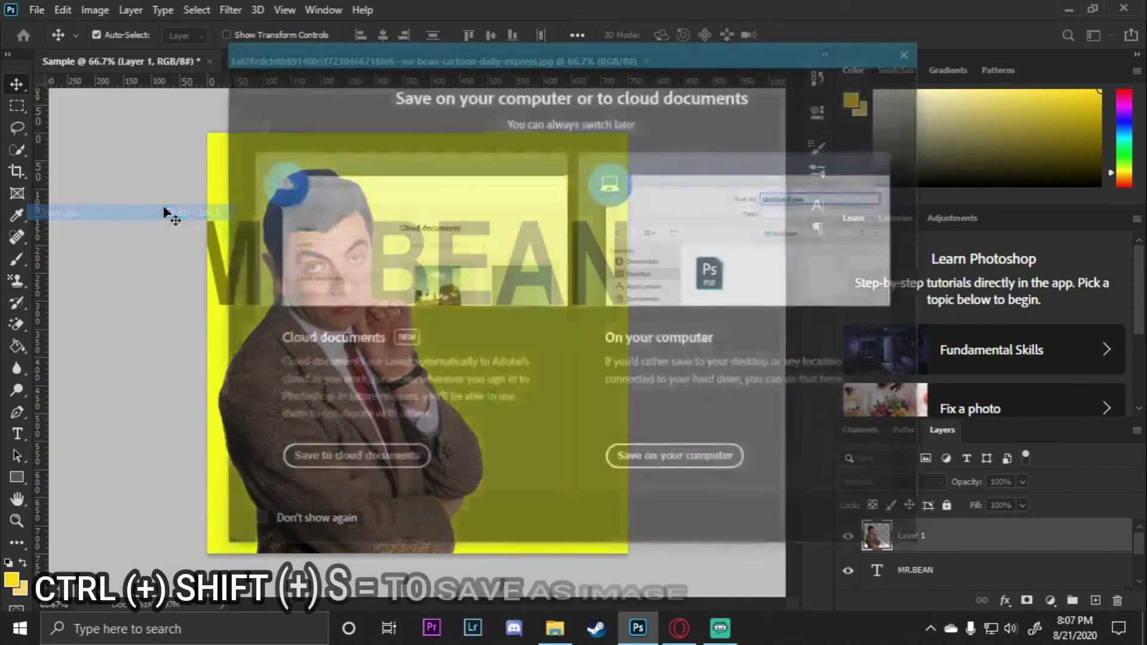
pyautogui.click(738, 461)
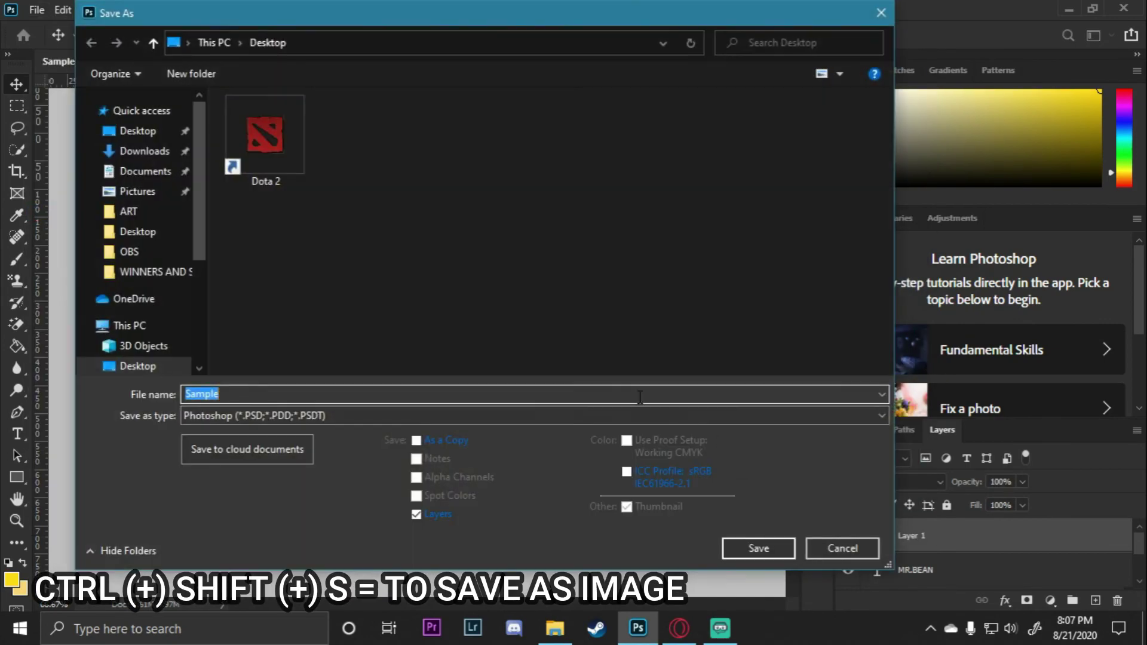
pyautogui.click(299, 415)
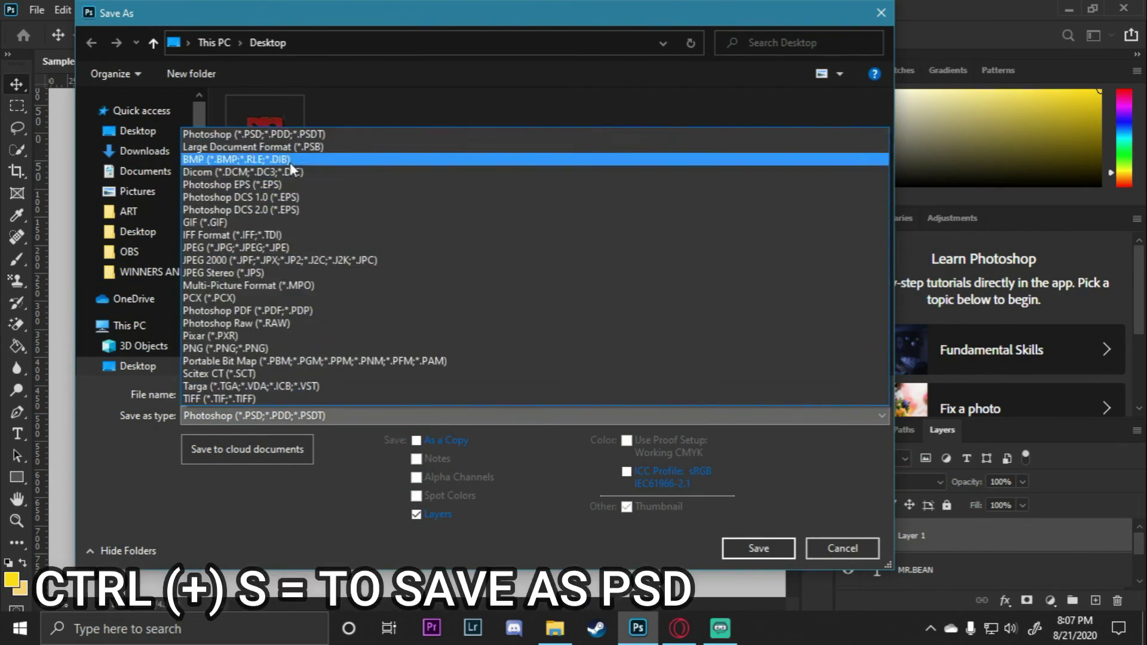
pyautogui.click(289, 135)
pyautogui.click(303, 417)
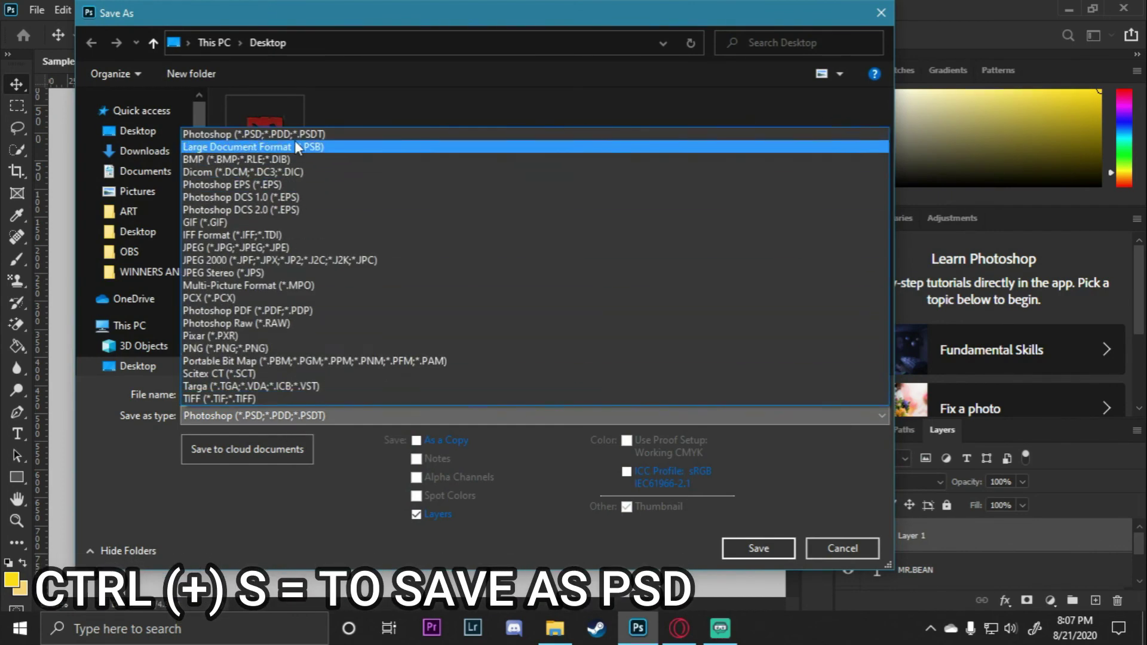
pyautogui.click(280, 261)
# - Name the file MR.BEAN and save it to the Desktop at Maximum quality 12
pyautogui.doubleClick(261, 392)
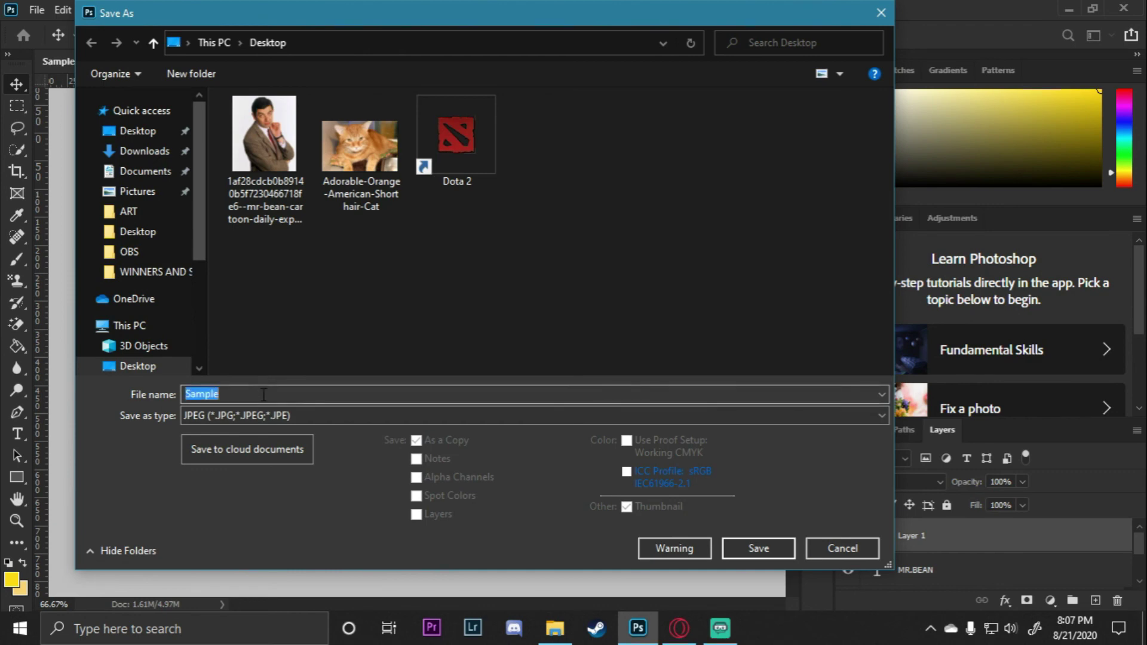
pyautogui.write('MR.BEAN')
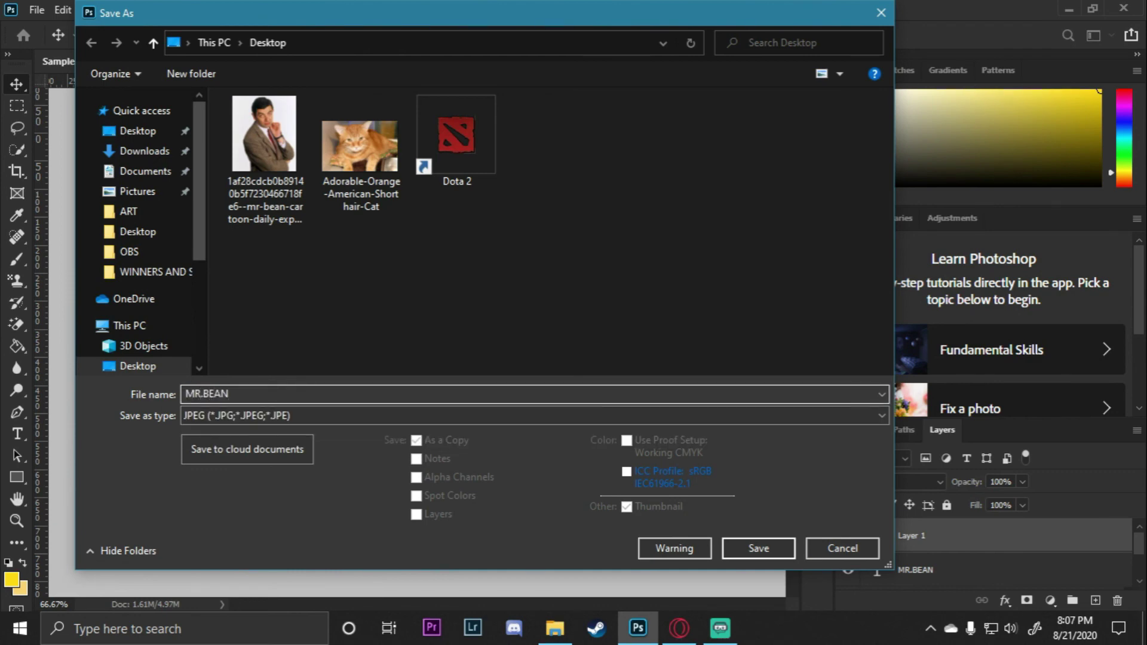
pyautogui.click(768, 547)
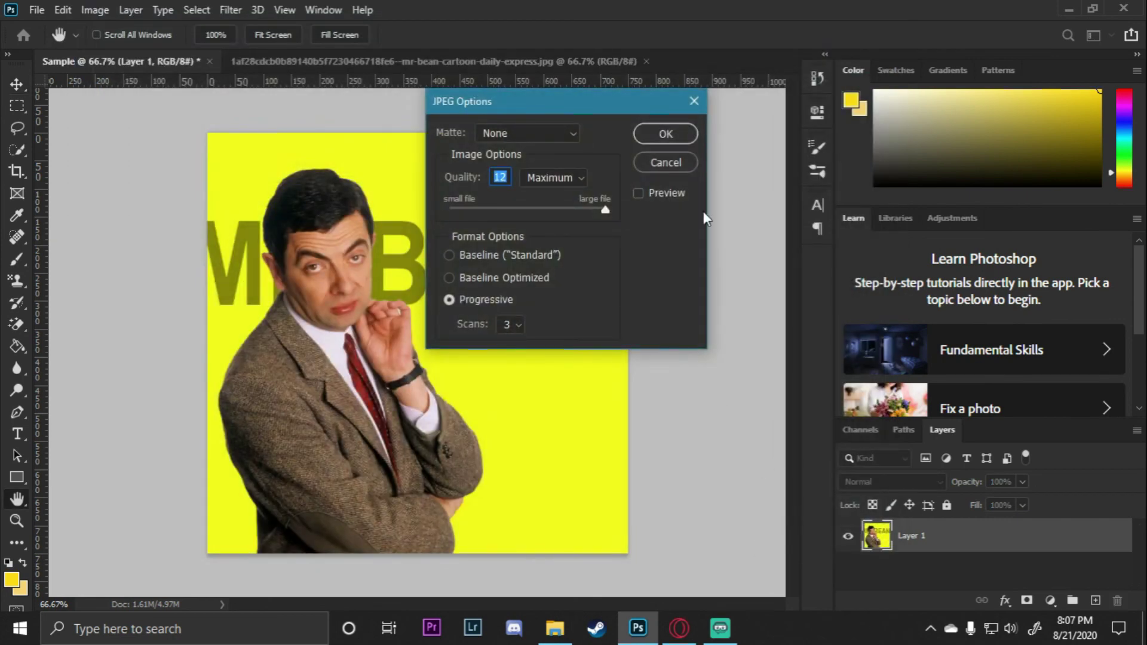
pyautogui.click(664, 139)
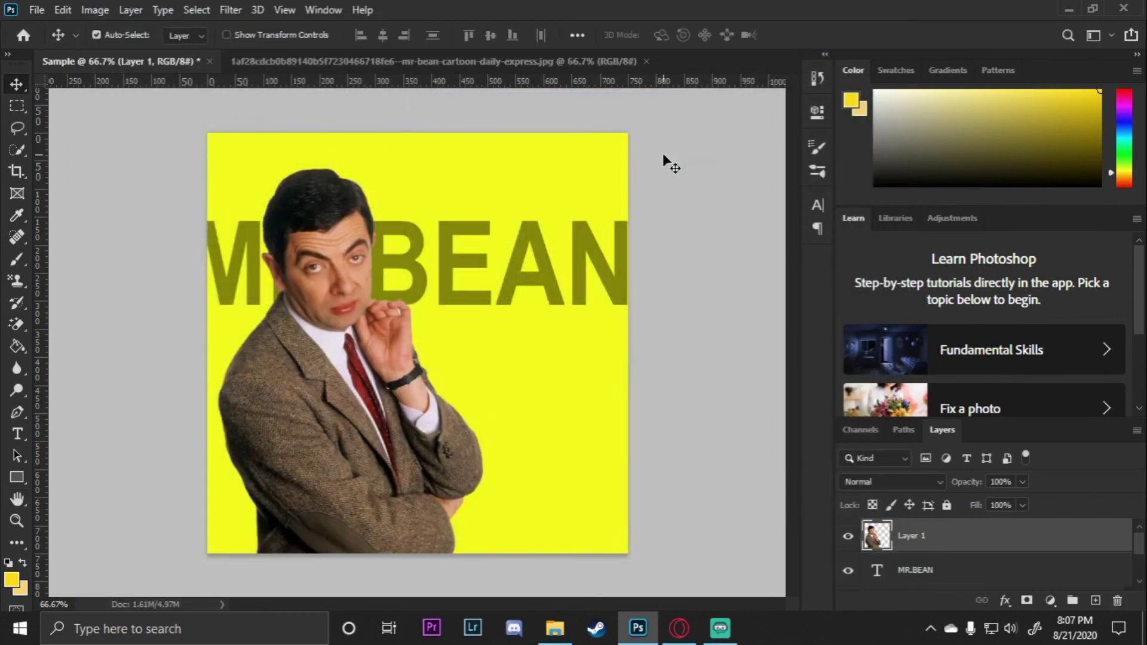